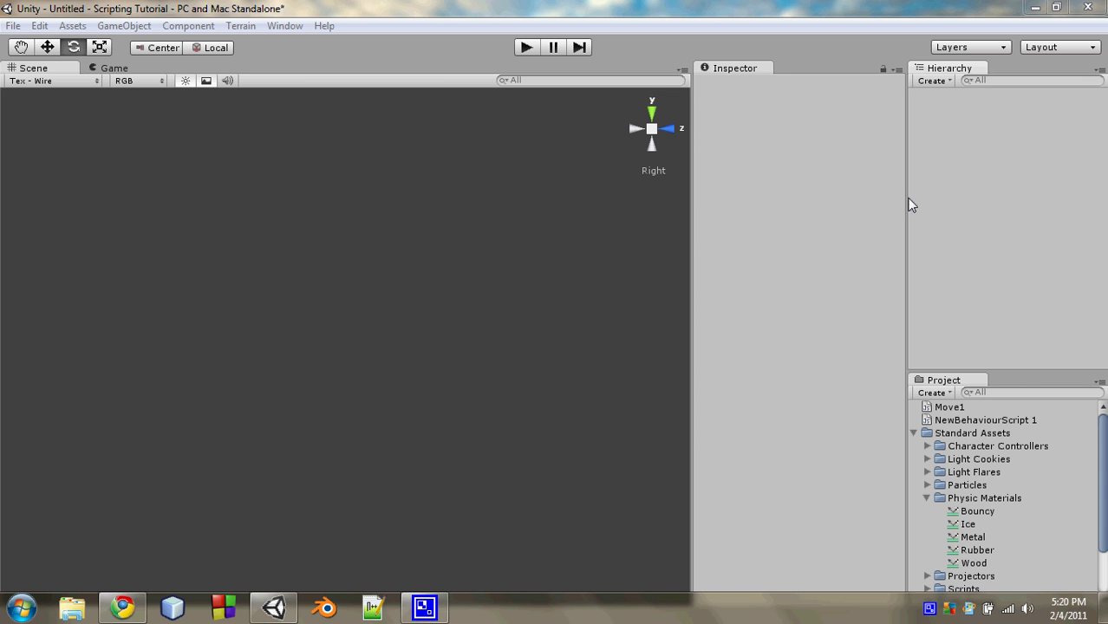
Step: Create a cube and set its scale to X 15, Y 0.1, Z 15 to form a flat platform
click(124, 25)
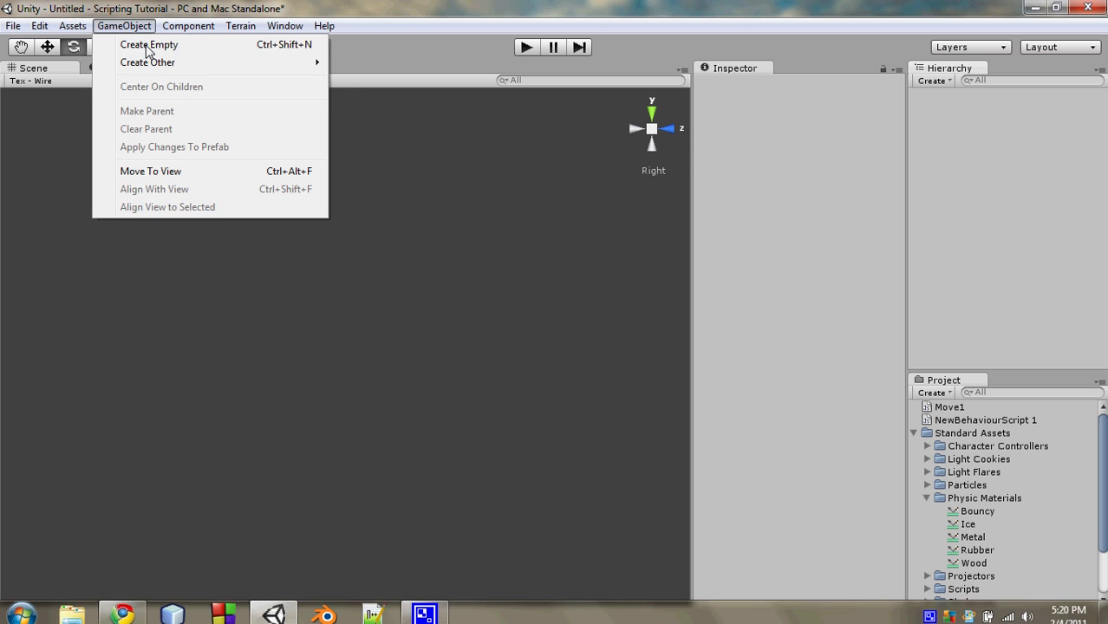
mouse_move(197, 66)
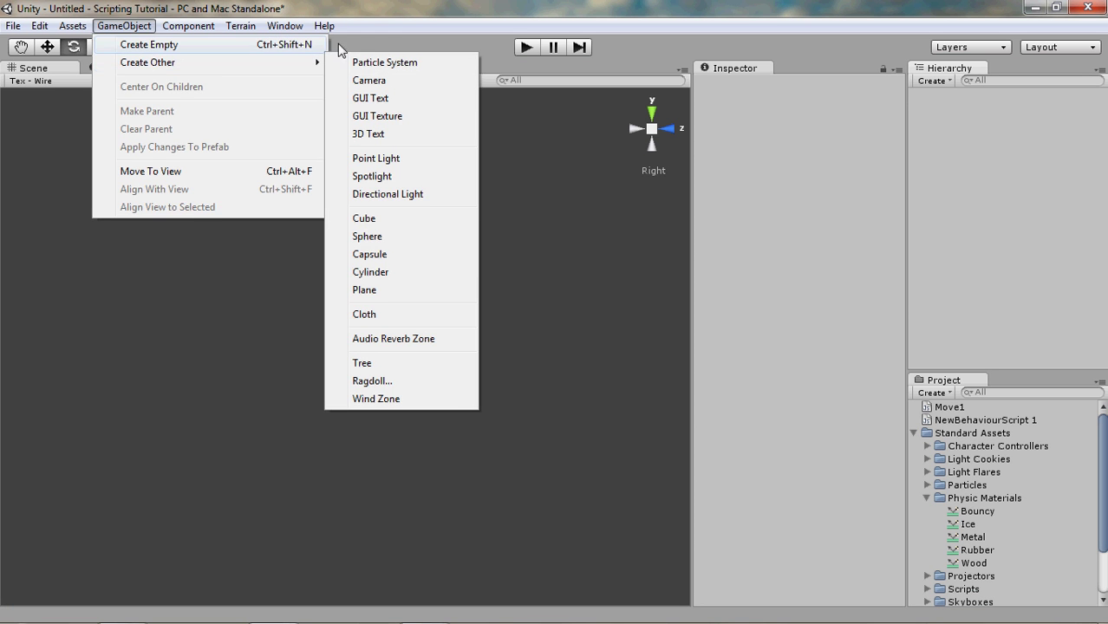
click(395, 219)
click(736, 200)
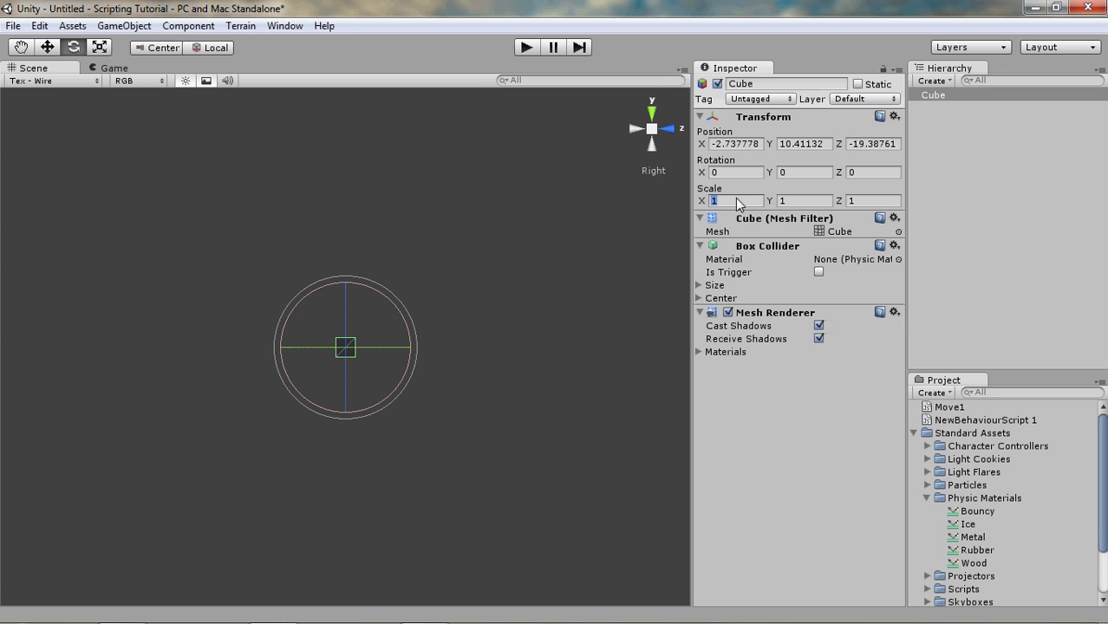
text(15)
key(Tab)
text(0.1)
key(Tab)
text(15)
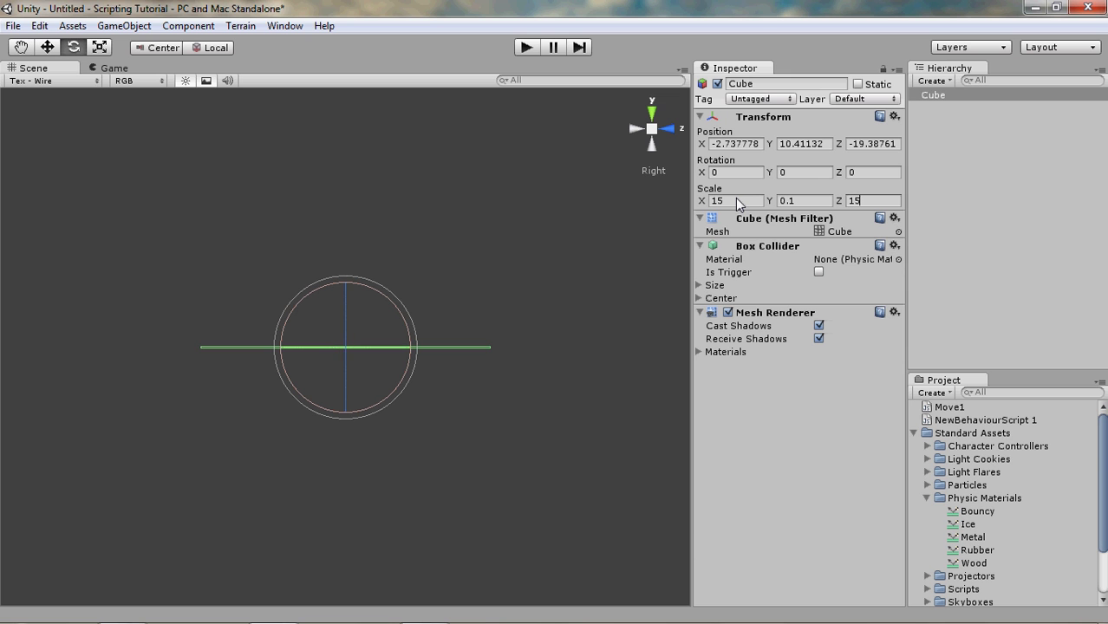
key(Tab)
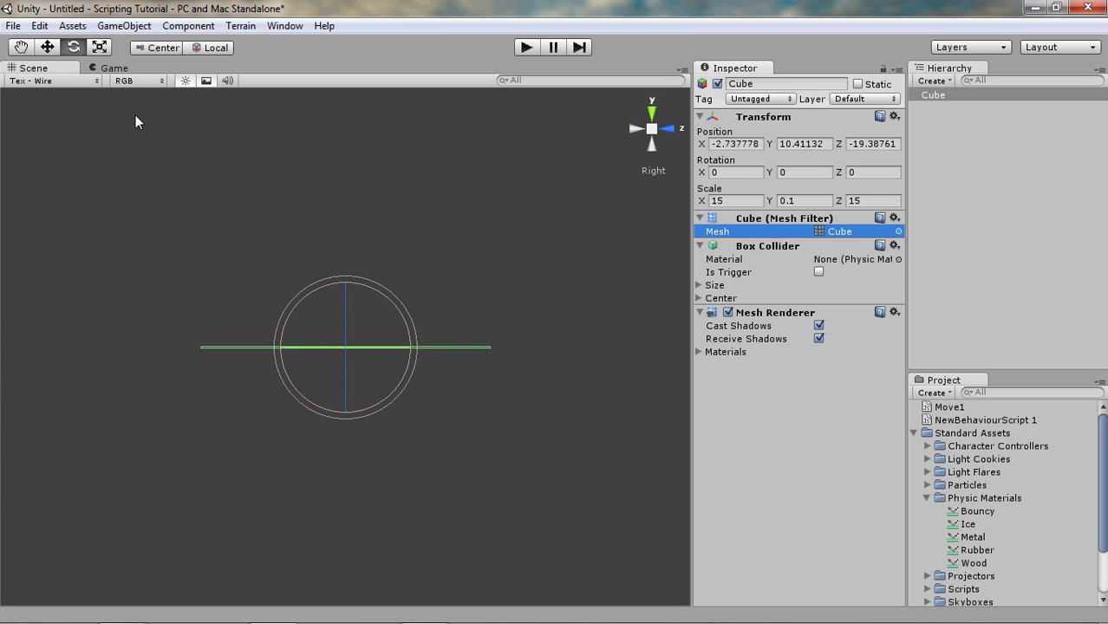
Step: Create a second cube and move it straight up above the platform to a Y position of about 19.3
click(135, 26)
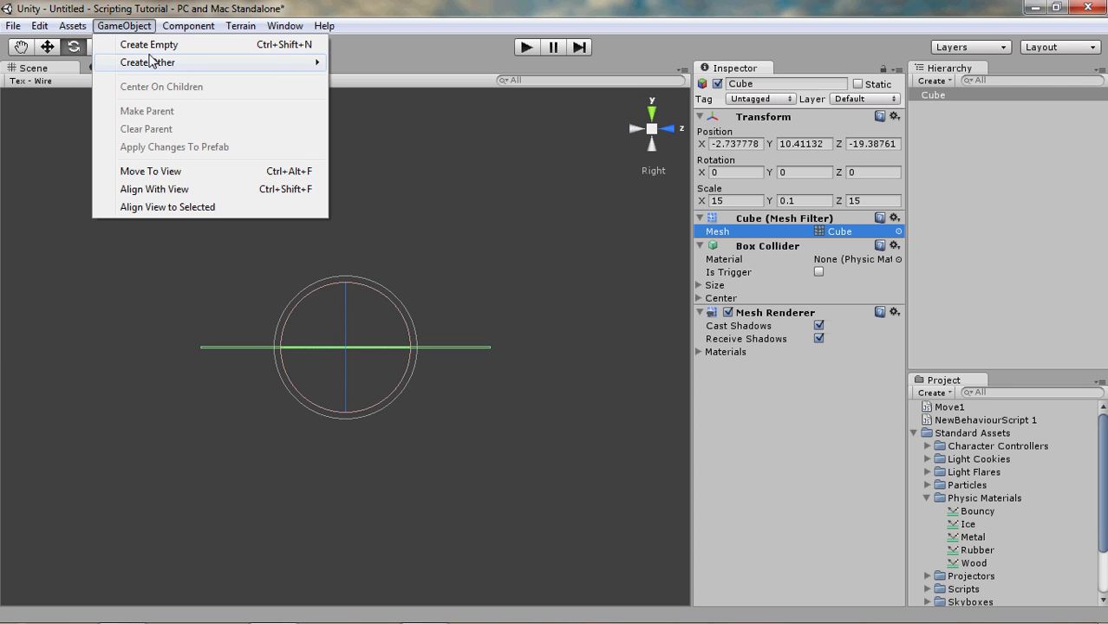
mouse_move(276, 67)
click(380, 218)
key(w)
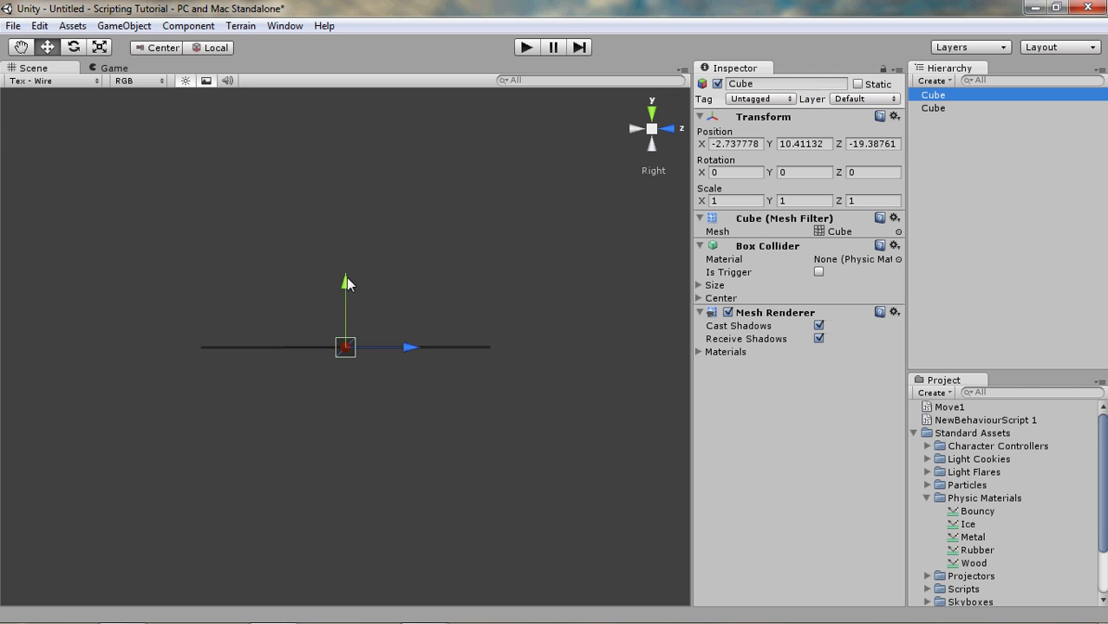
drag(347, 283, 353, 108)
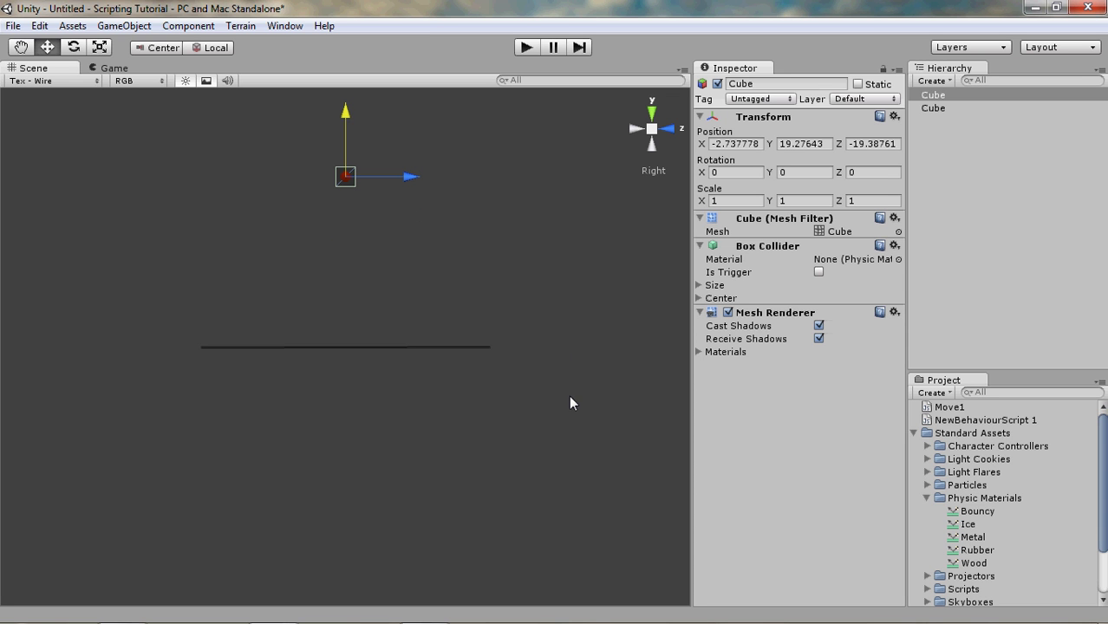
Step: Add the First Person Controller prefab from the Character Controllers assets to the scene
click(926, 500)
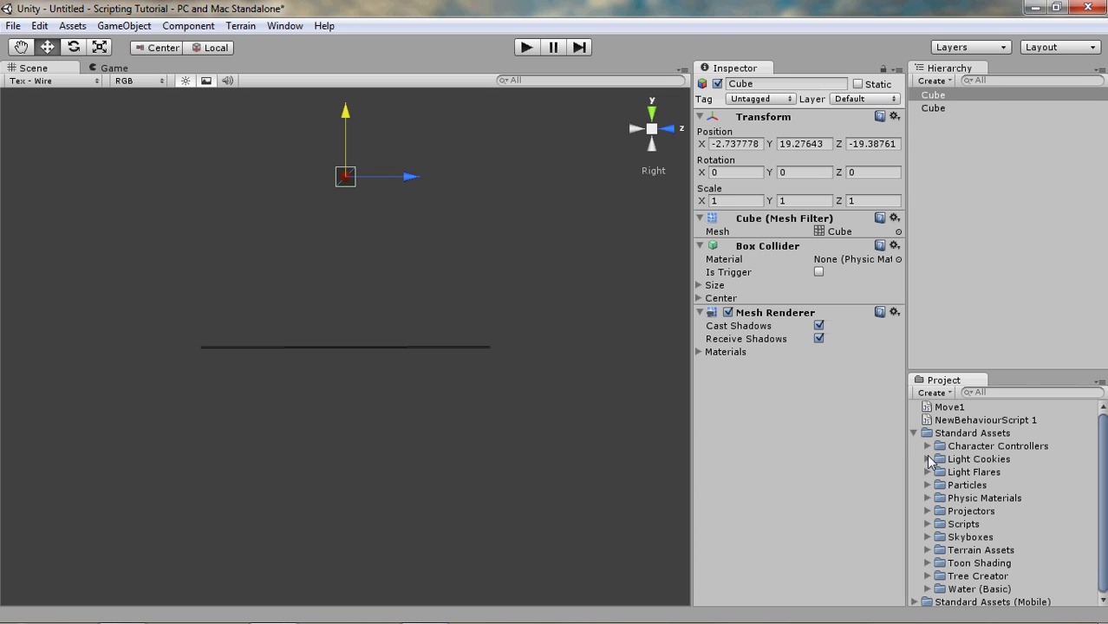
click(926, 447)
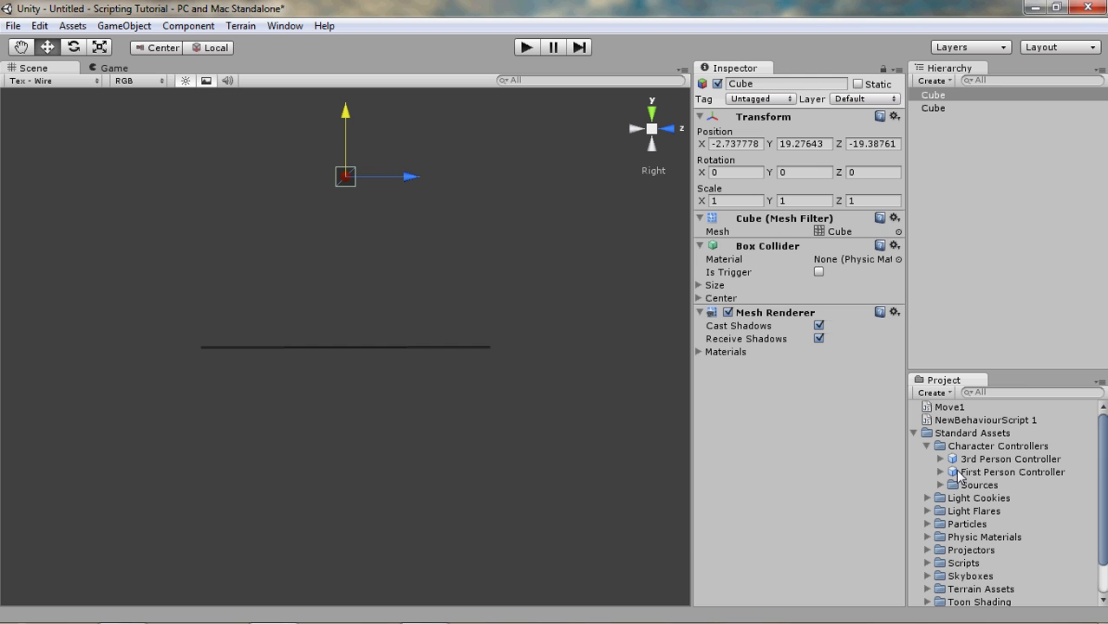
drag(959, 475, 971, 267)
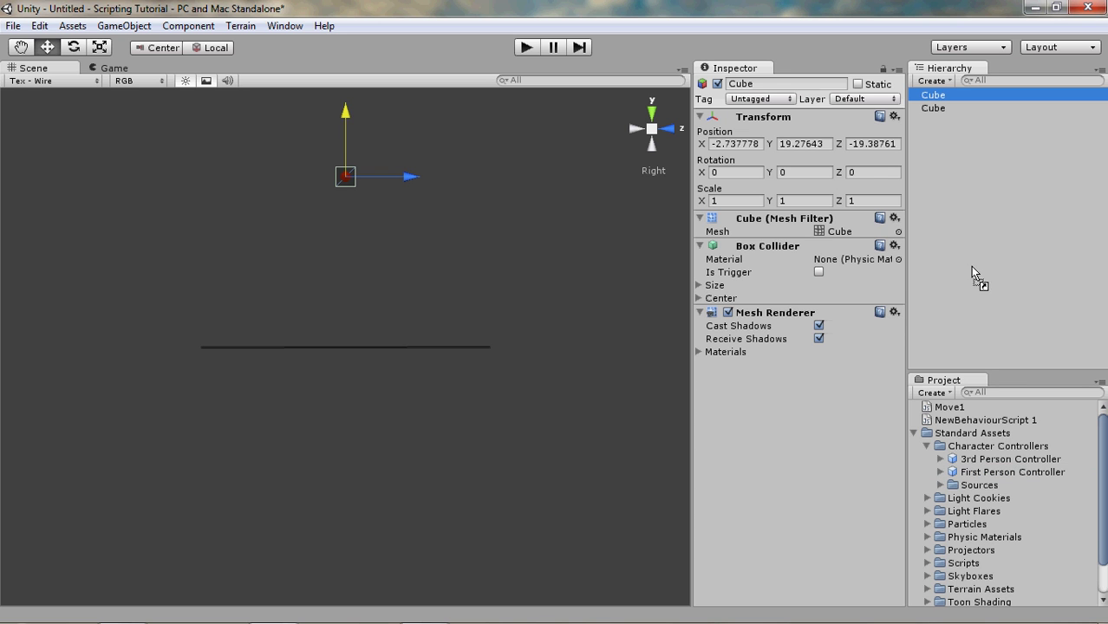
drag(976, 224, 974, 197)
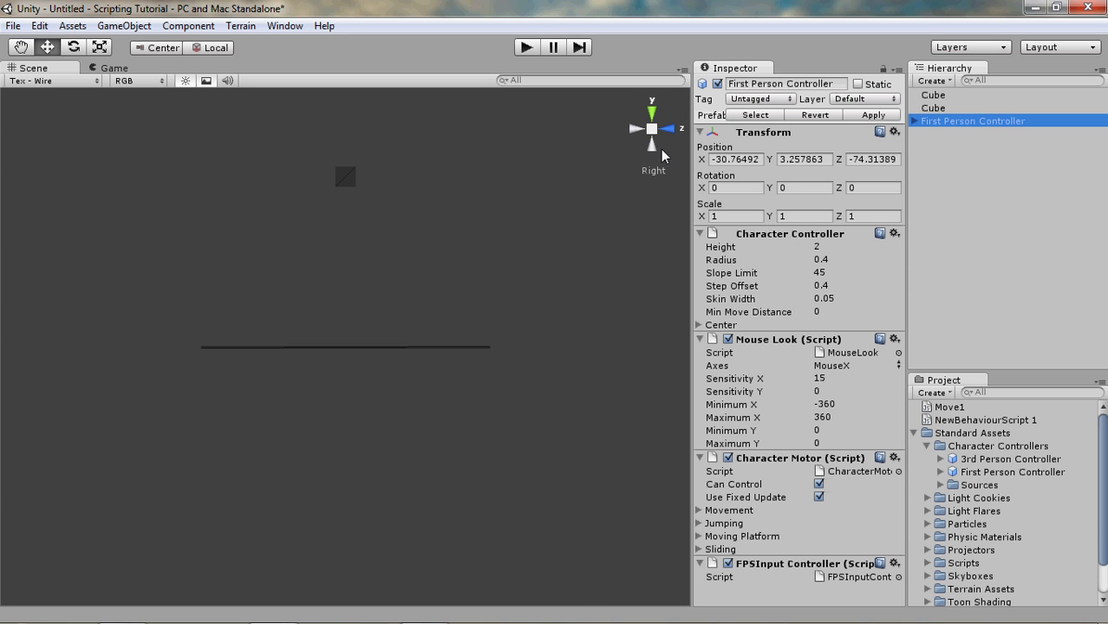
Step: Move the First Person Controller above the platform's near edge, to about X -2.5, Y 15.4, Z -26.6
key(f)
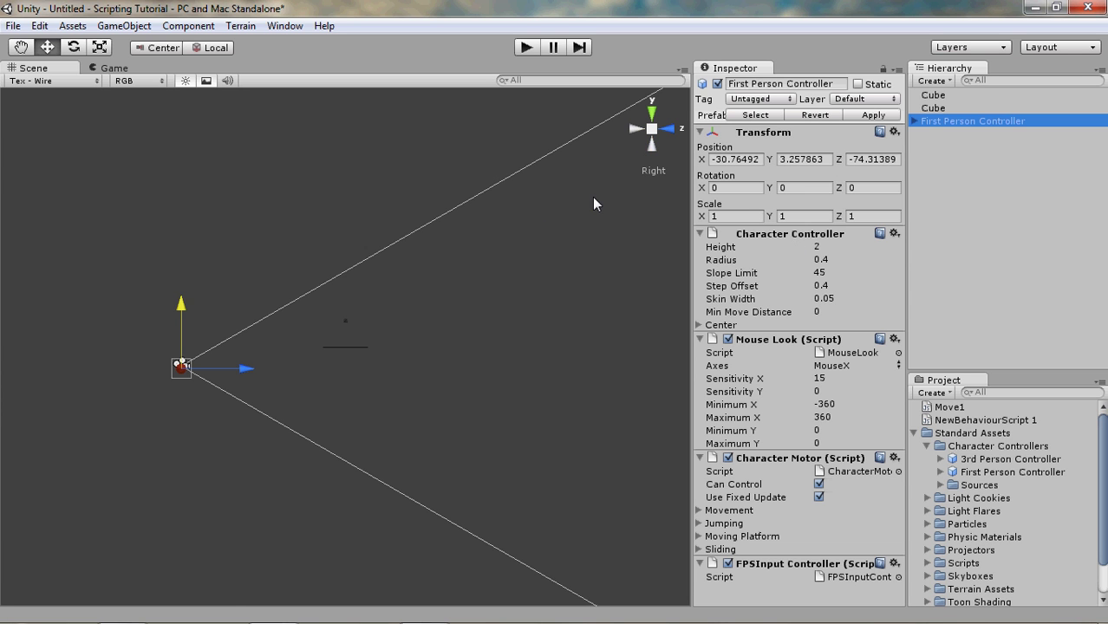
click(653, 113)
click(653, 113)
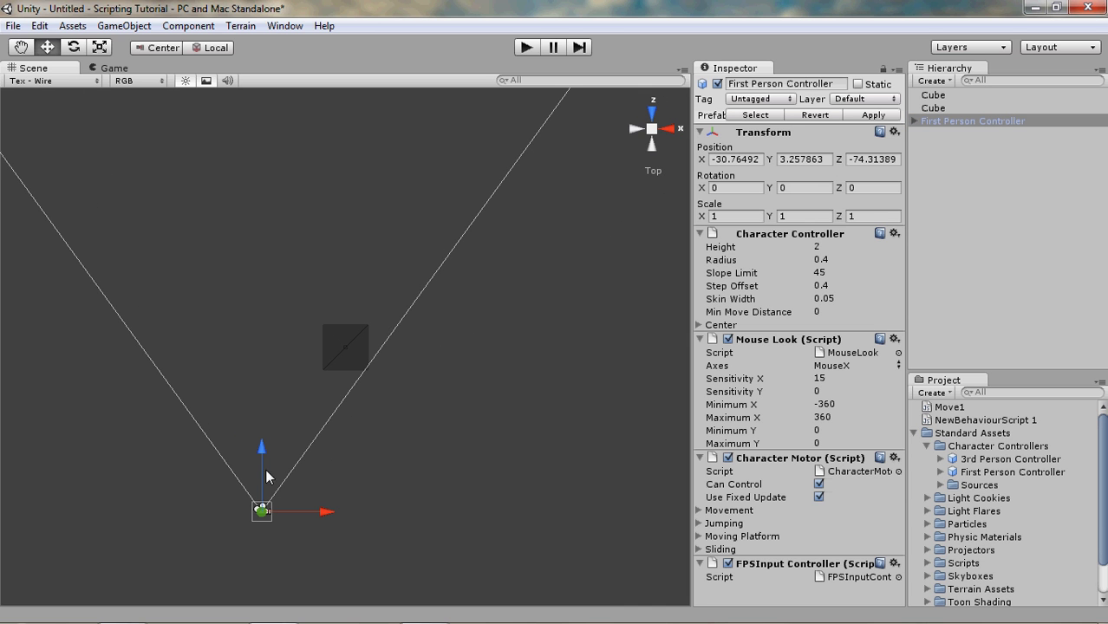
drag(264, 517, 347, 376)
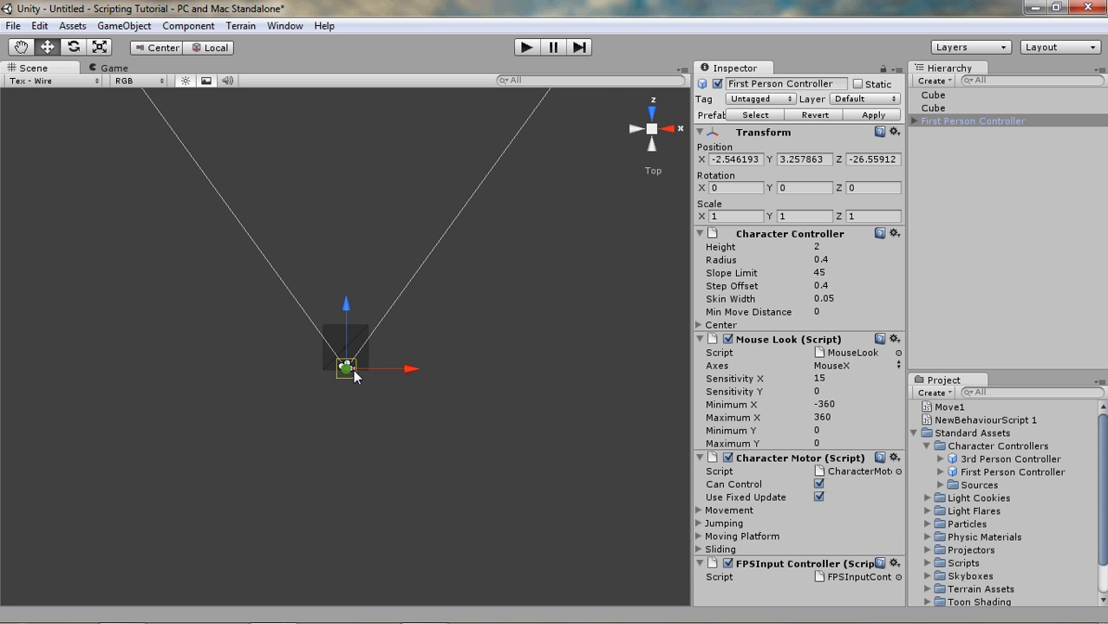
scroll(353, 370, up, 5)
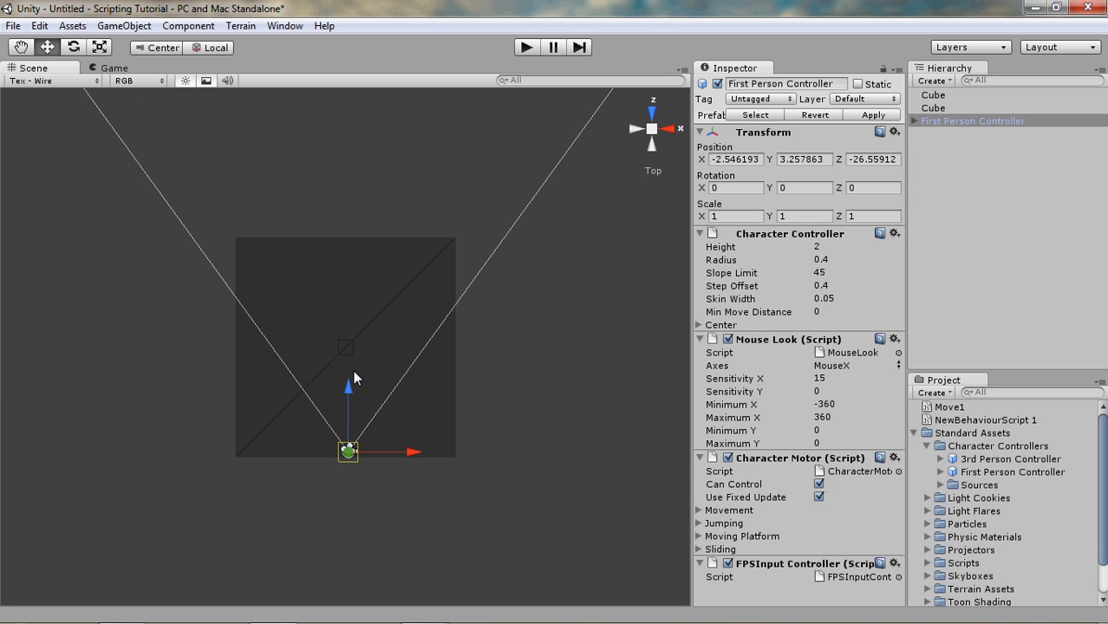
click(668, 130)
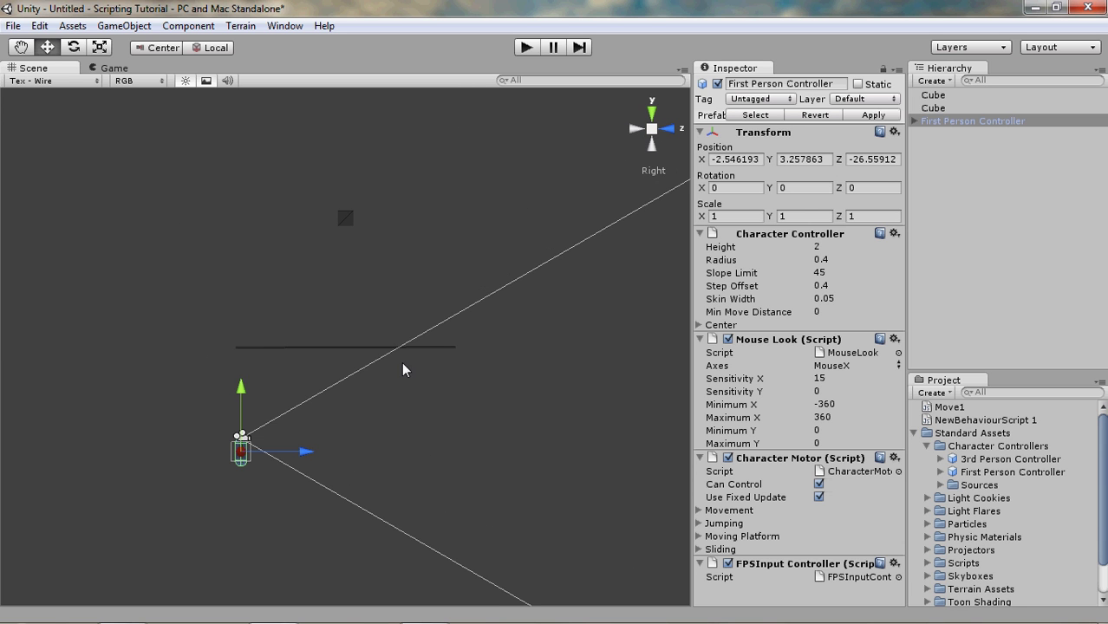
drag(244, 388, 263, 213)
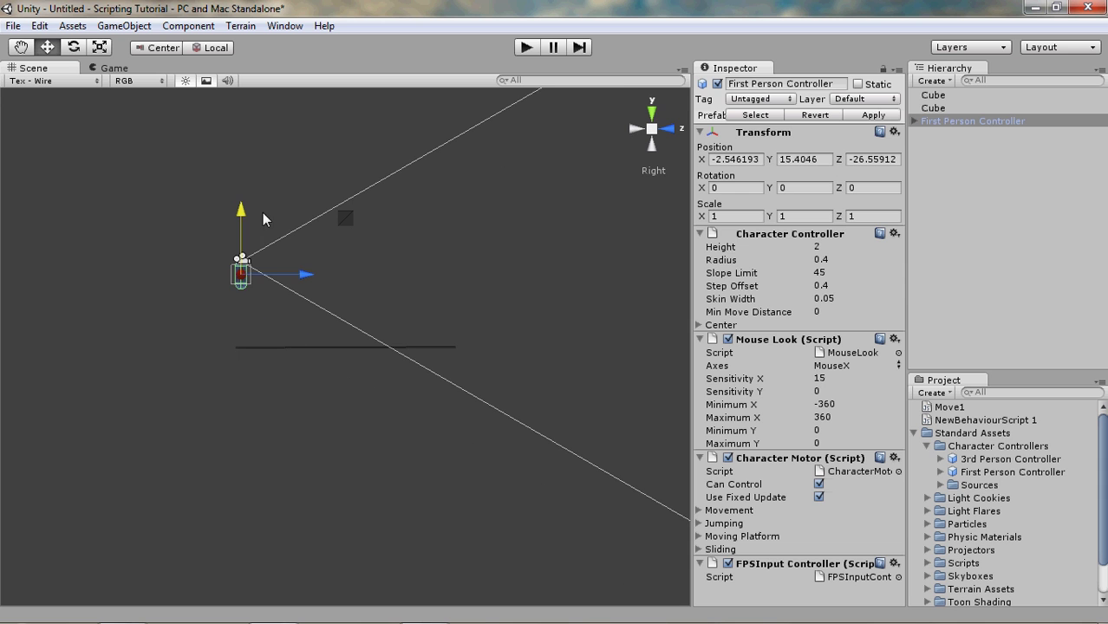
Step: Rename the flat platform cube as Land
click(305, 347)
click(308, 348)
click(933, 111)
click(933, 111)
text(Land)
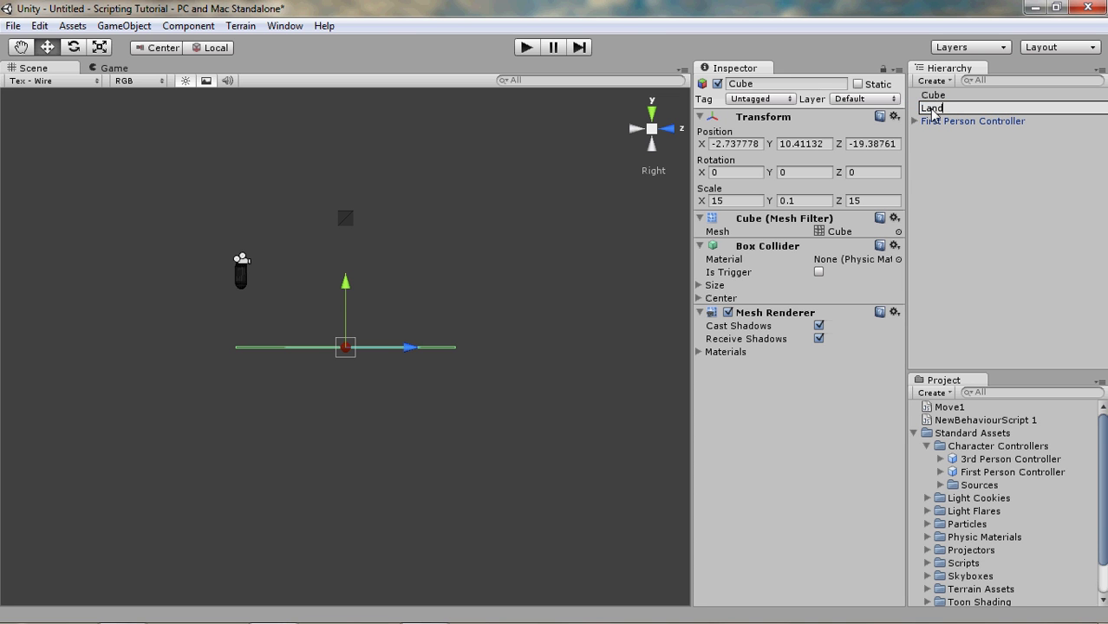
key(Return)
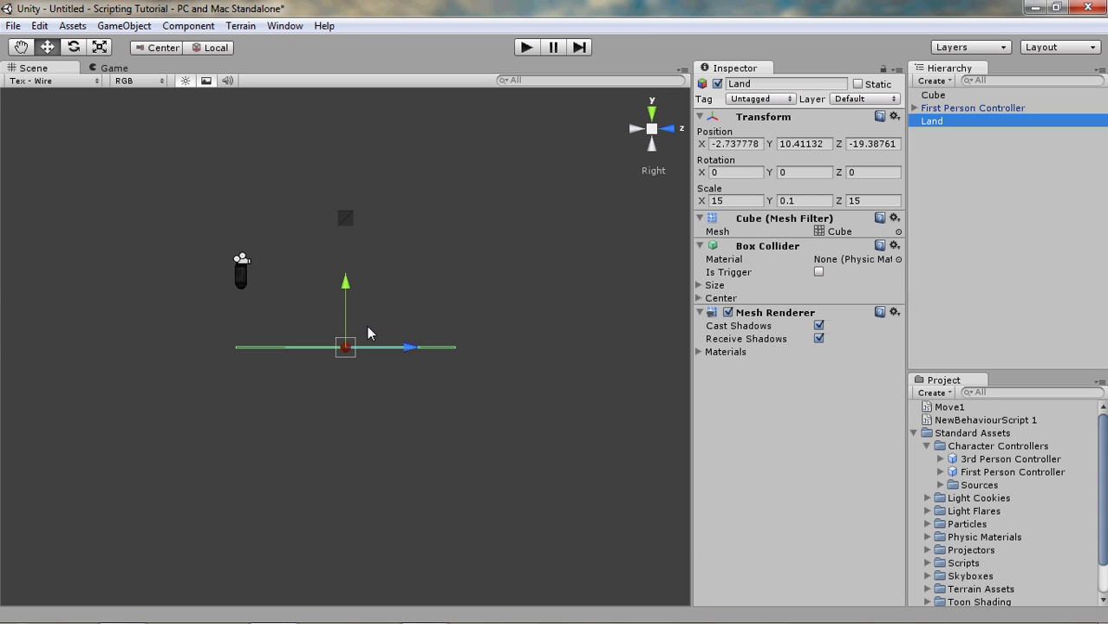
Step: Select the raised cube, run the scene in play mode to check it, and stop playback
click(341, 224)
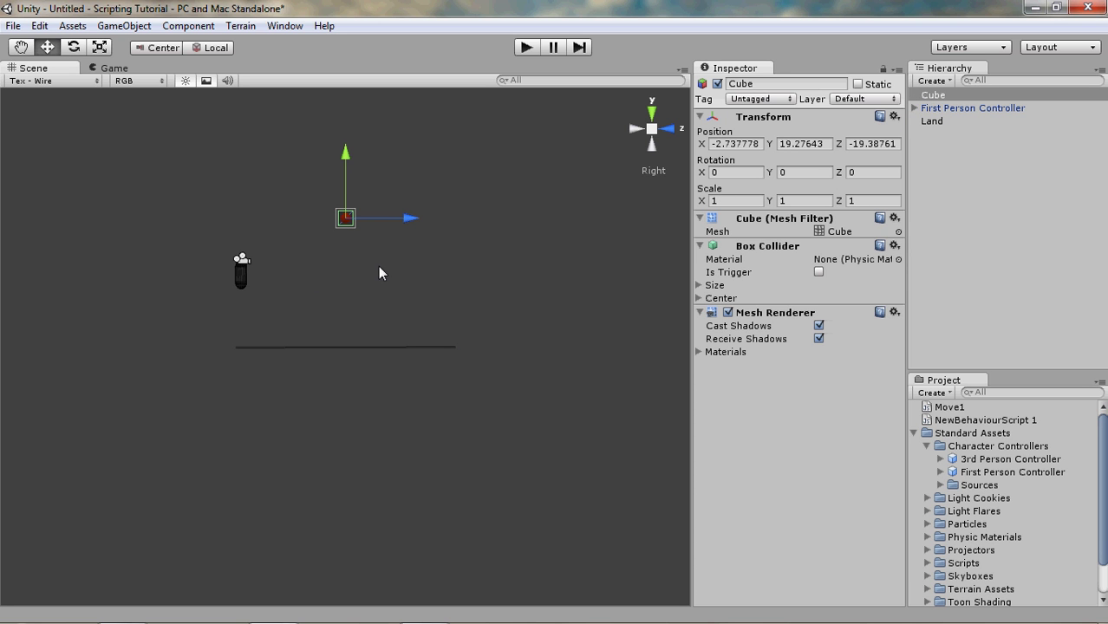
click(529, 46)
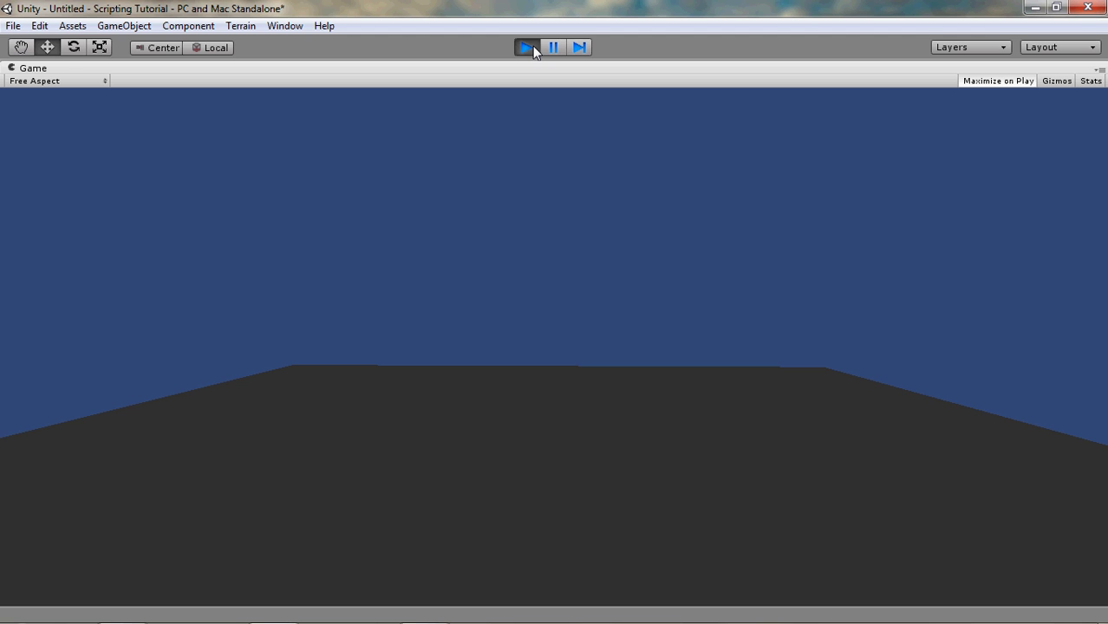
click(529, 48)
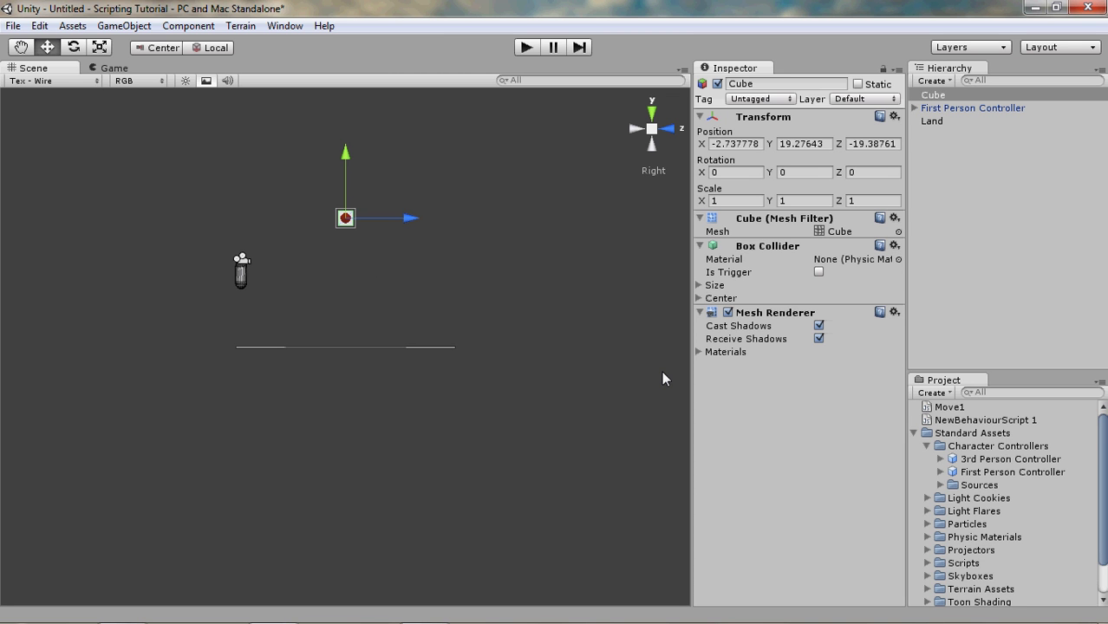
Step: Collapse the Character Controllers folder and add a directional light to the scene
click(927, 446)
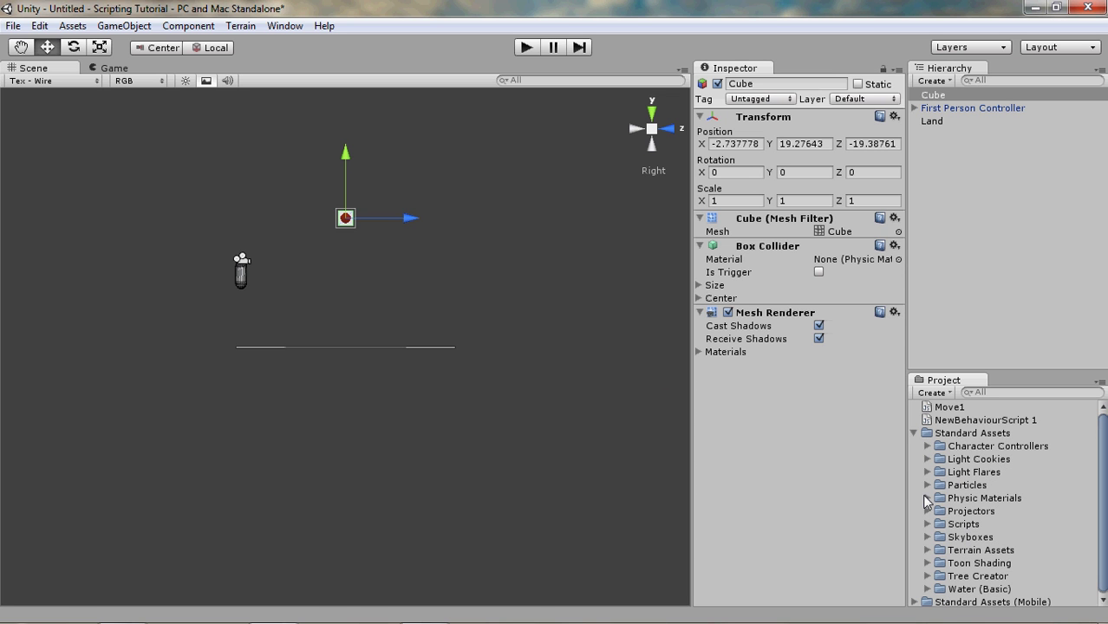
click(124, 26)
mouse_move(260, 65)
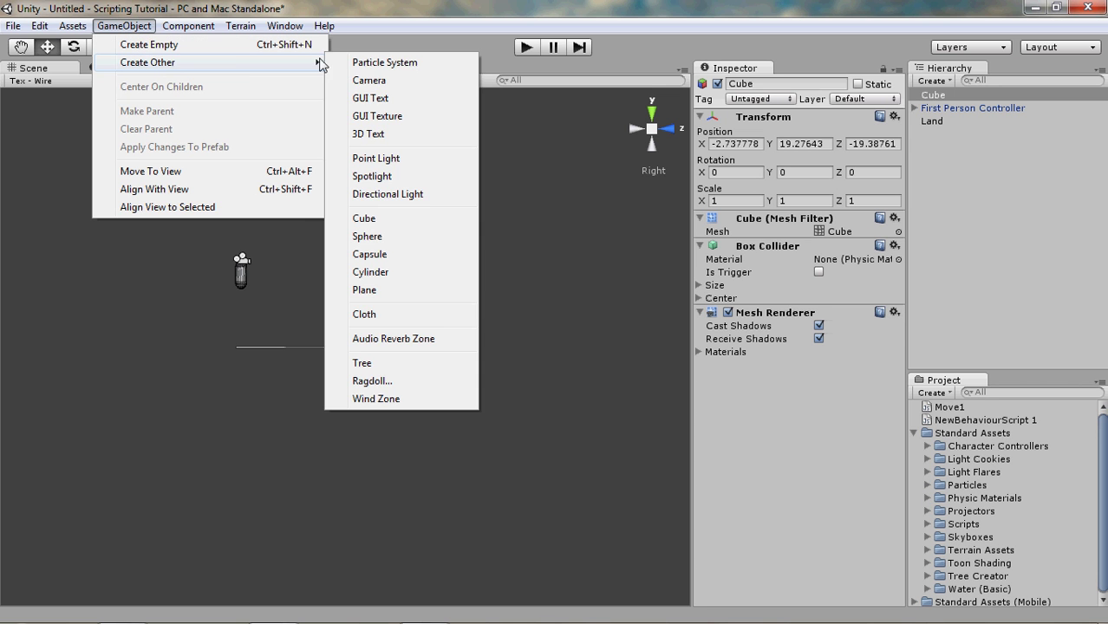
click(386, 196)
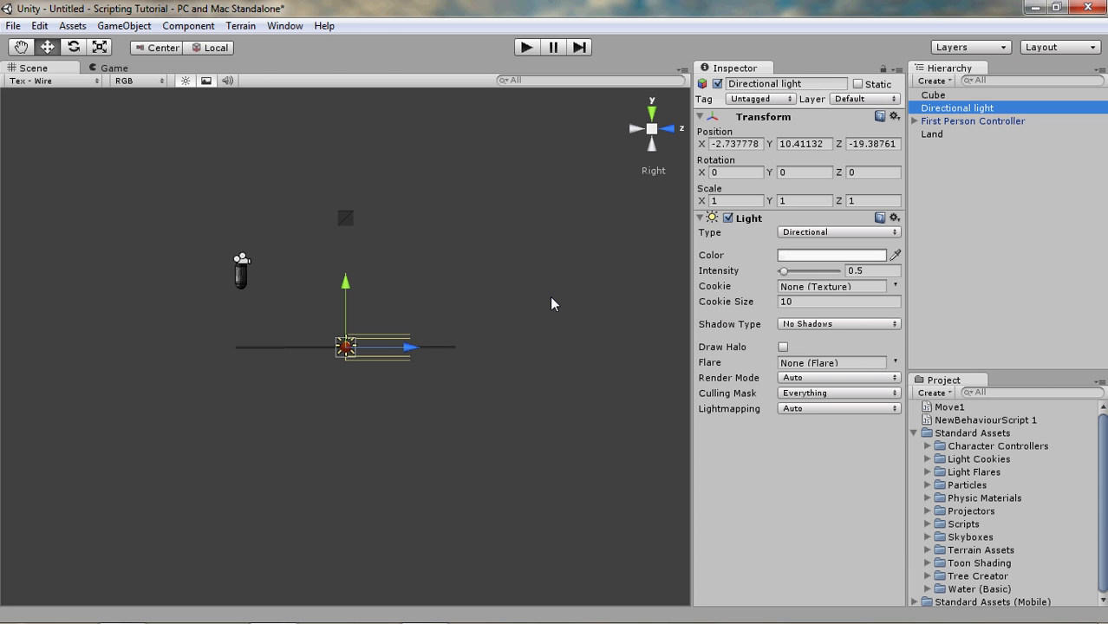
Step: Rotate the directional light to about 57° on Y and about 41° on X so it shines down diagonally
click(652, 115)
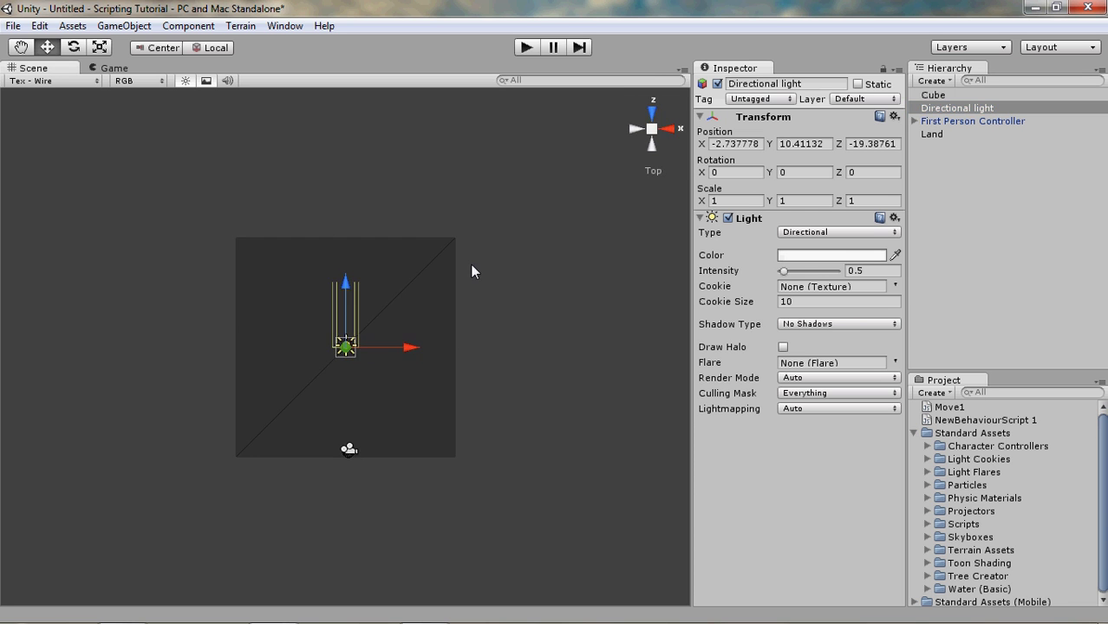
key(e)
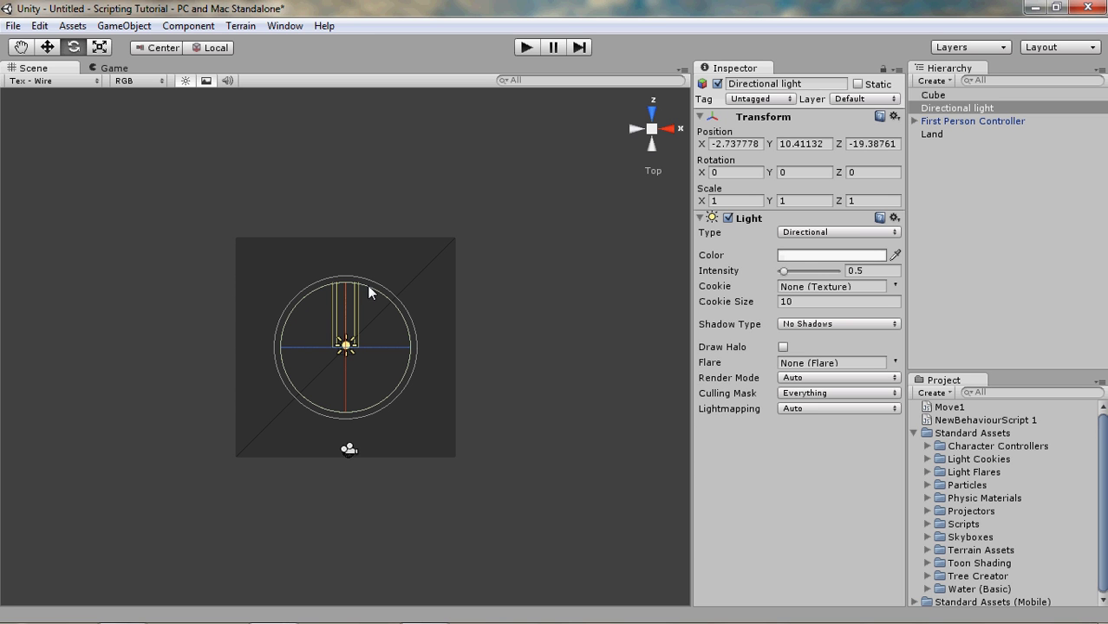
drag(367, 285, 473, 359)
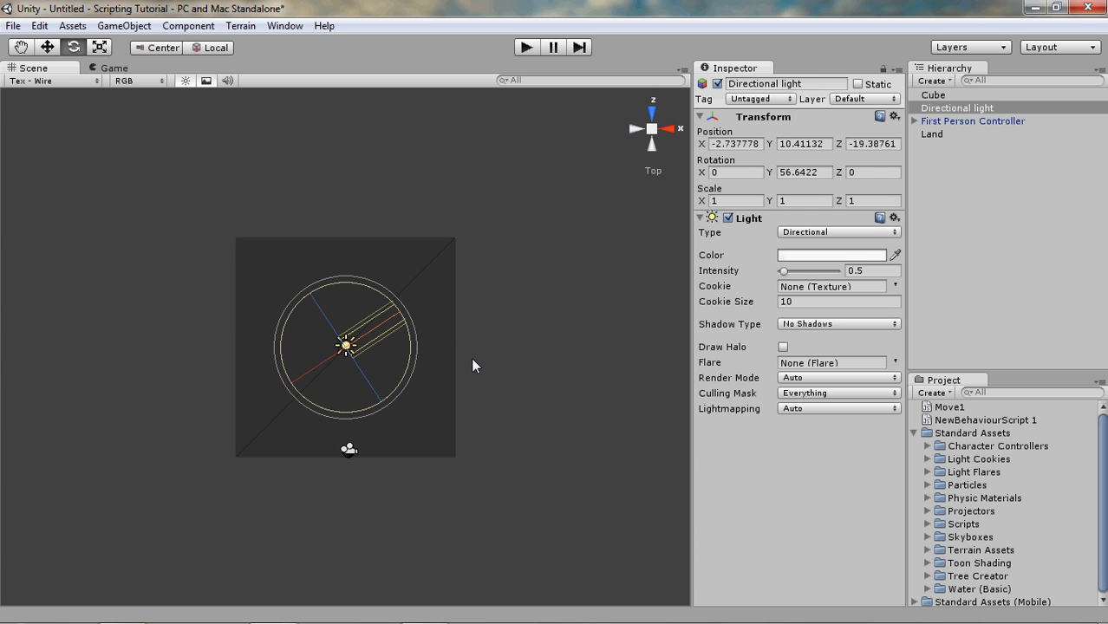
click(668, 131)
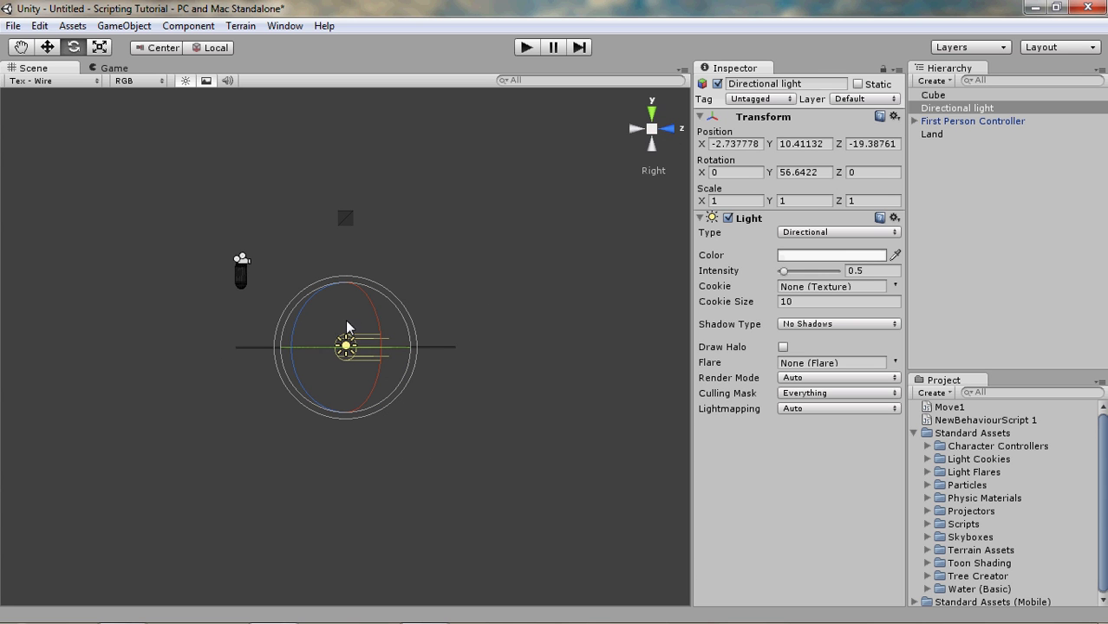
drag(374, 339, 406, 371)
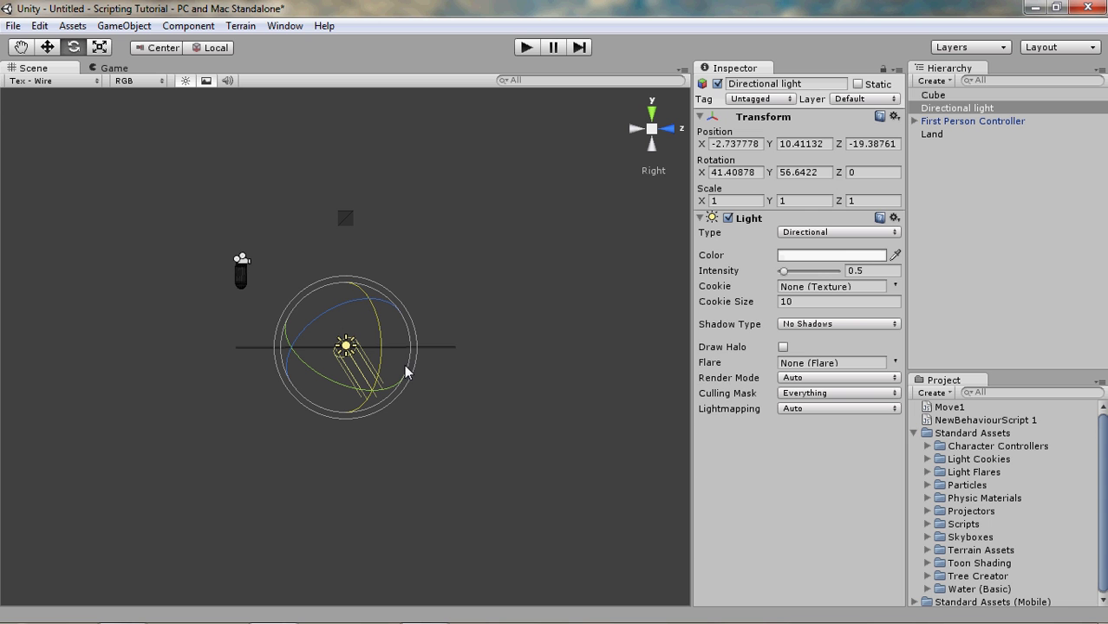
Step: Run the scene in play mode to check the lighting on the platform and cube, and stop playback
click(527, 49)
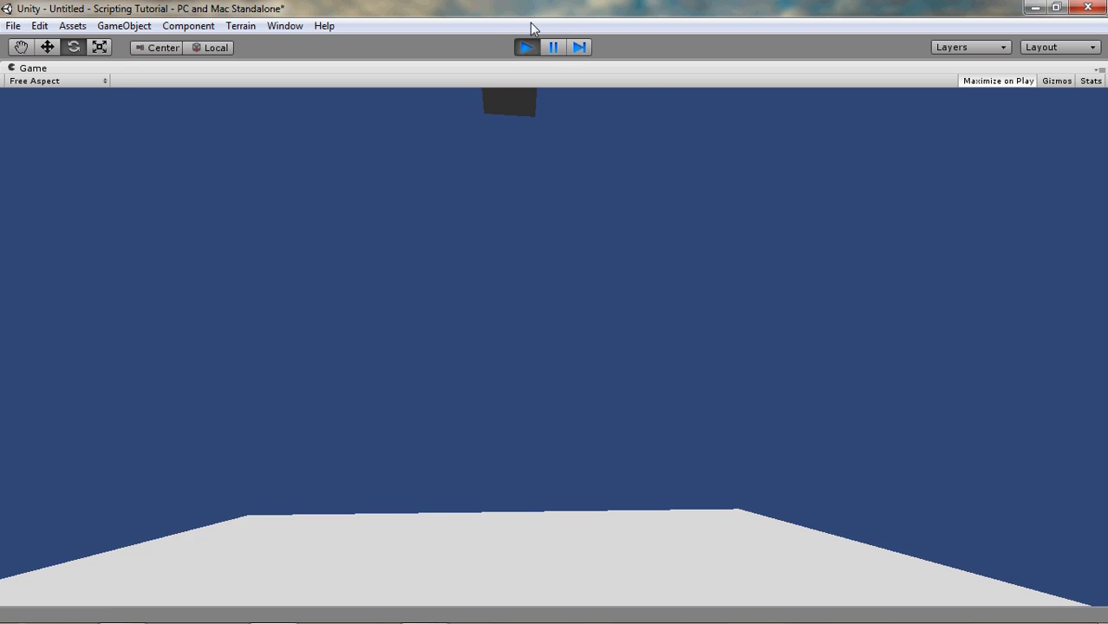
click(524, 43)
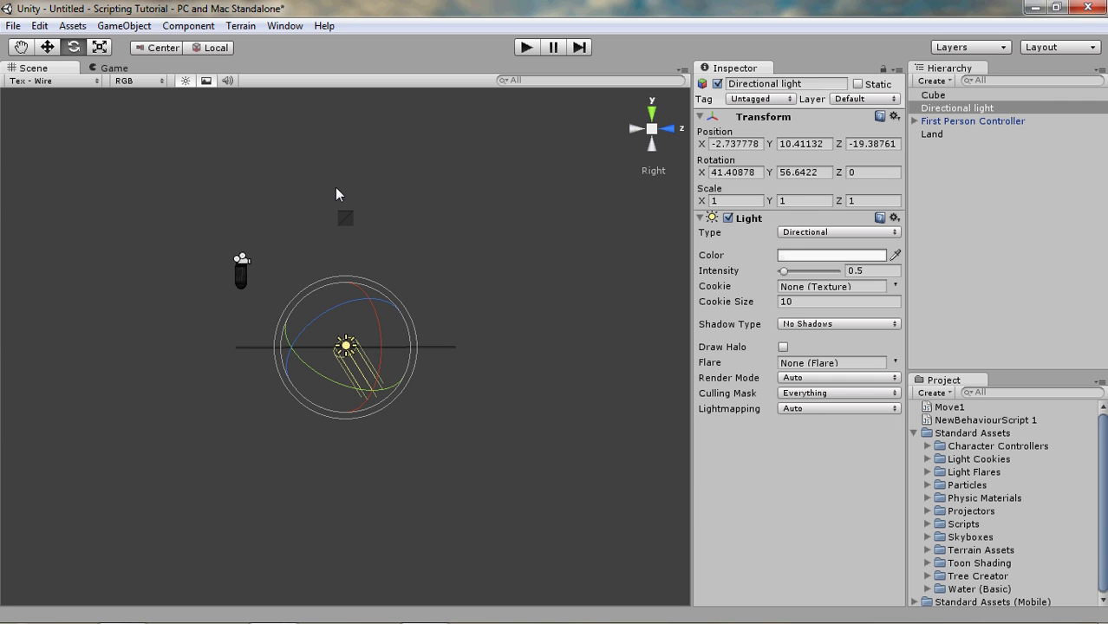
Step: Add a Rigidbody physics component to the raised cube
click(344, 219)
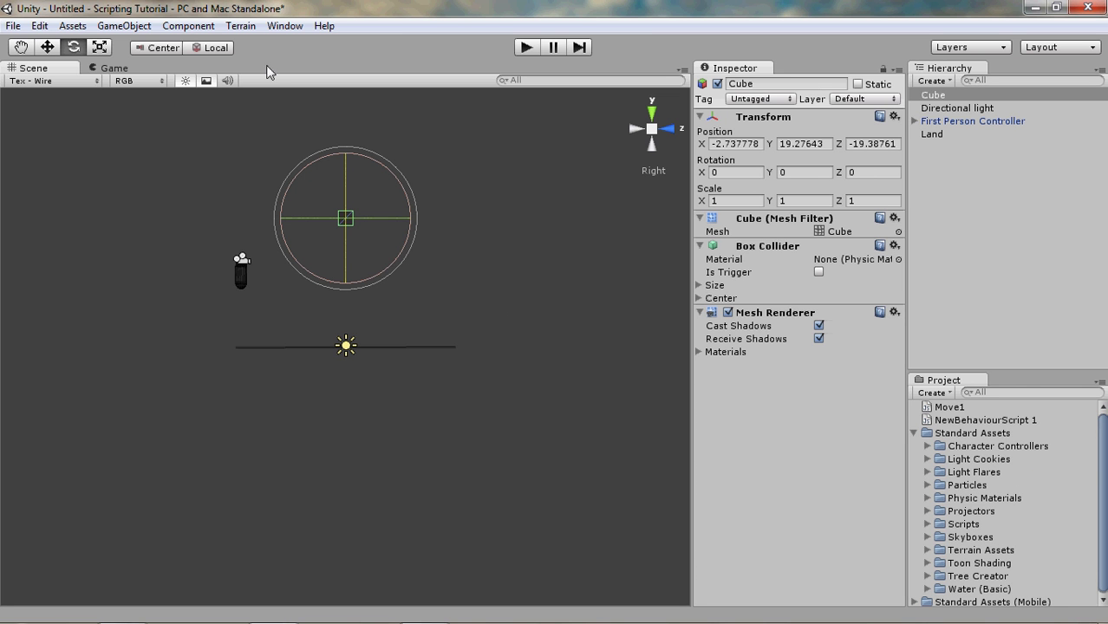
click(172, 28)
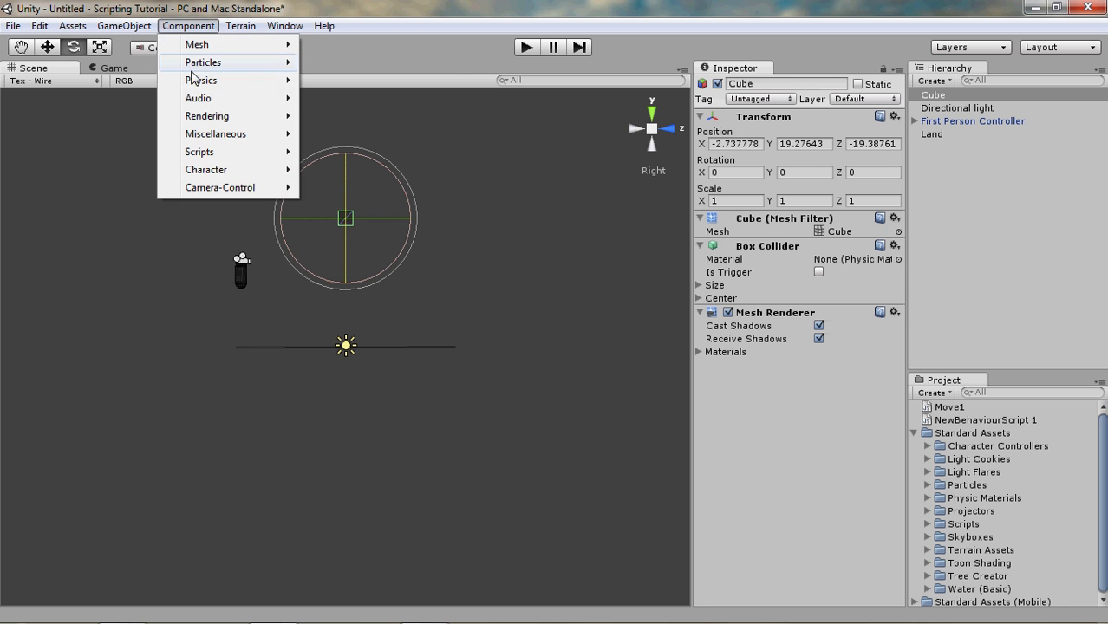
click(267, 84)
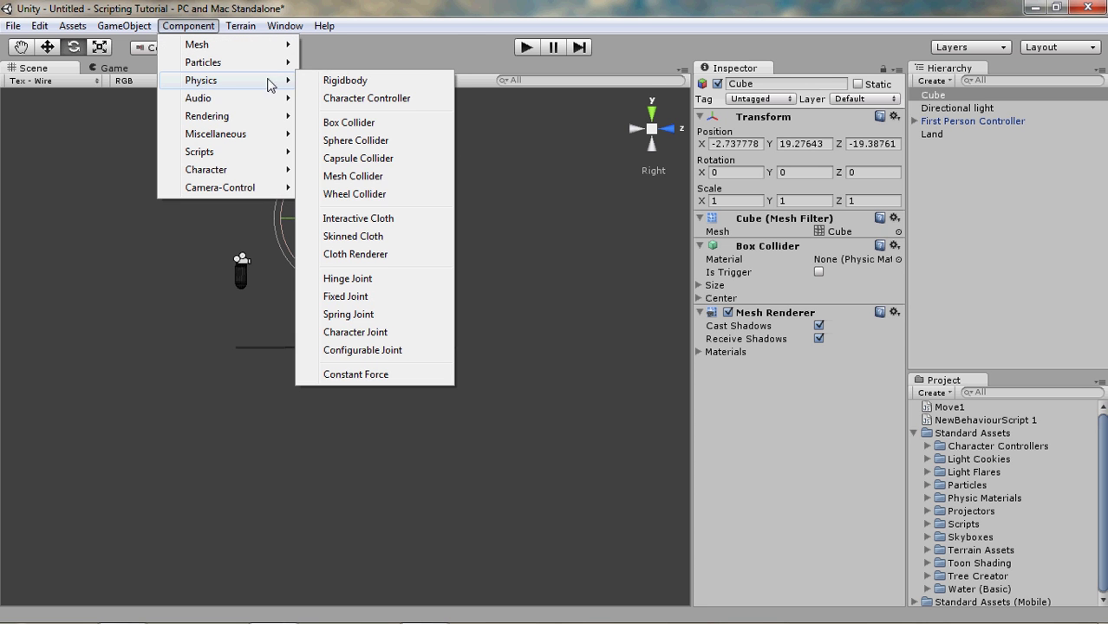
click(345, 81)
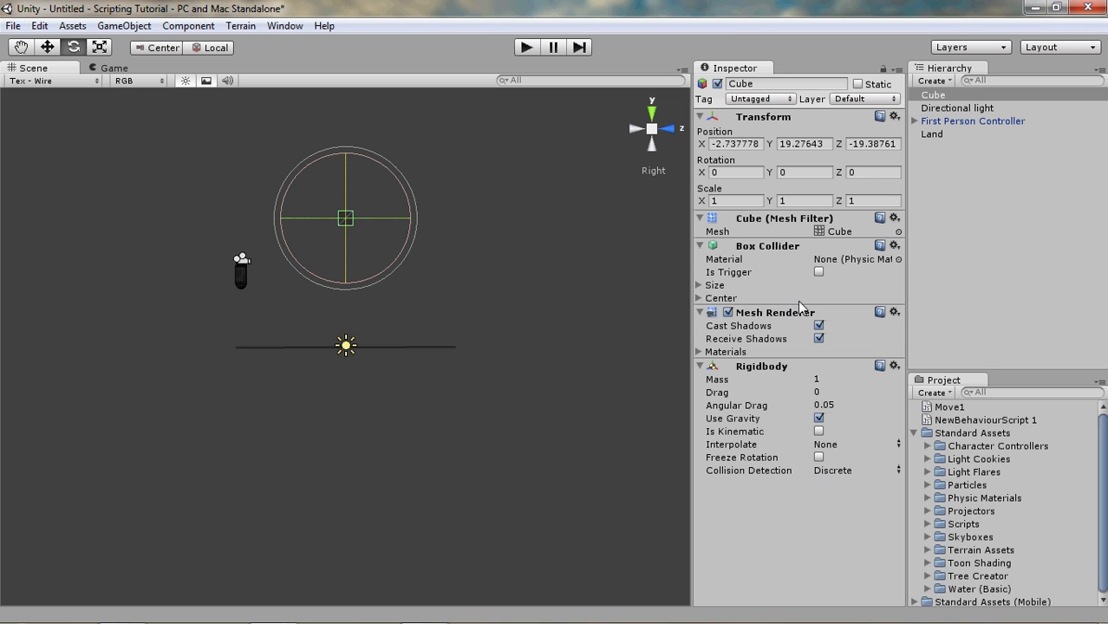
Step: Tilt the cube to about -24° on X, -9° on Y and -39° on Z, and run the scene briefly to check its fall
mouse_move(774, 445)
drag(372, 223, 427, 226)
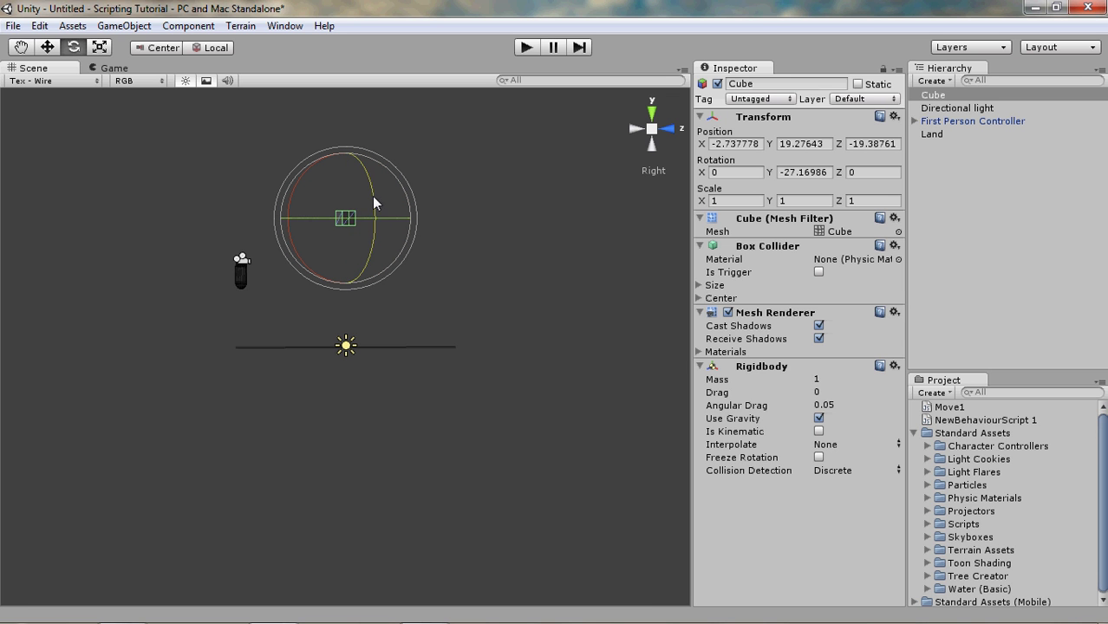
drag(373, 202, 382, 274)
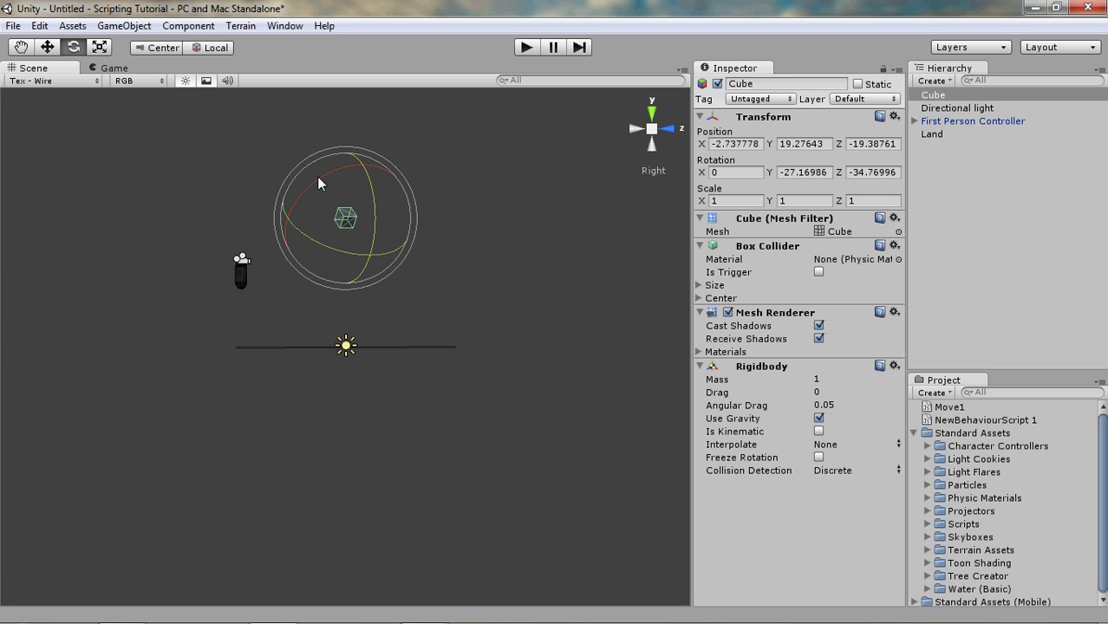
drag(319, 178, 290, 251)
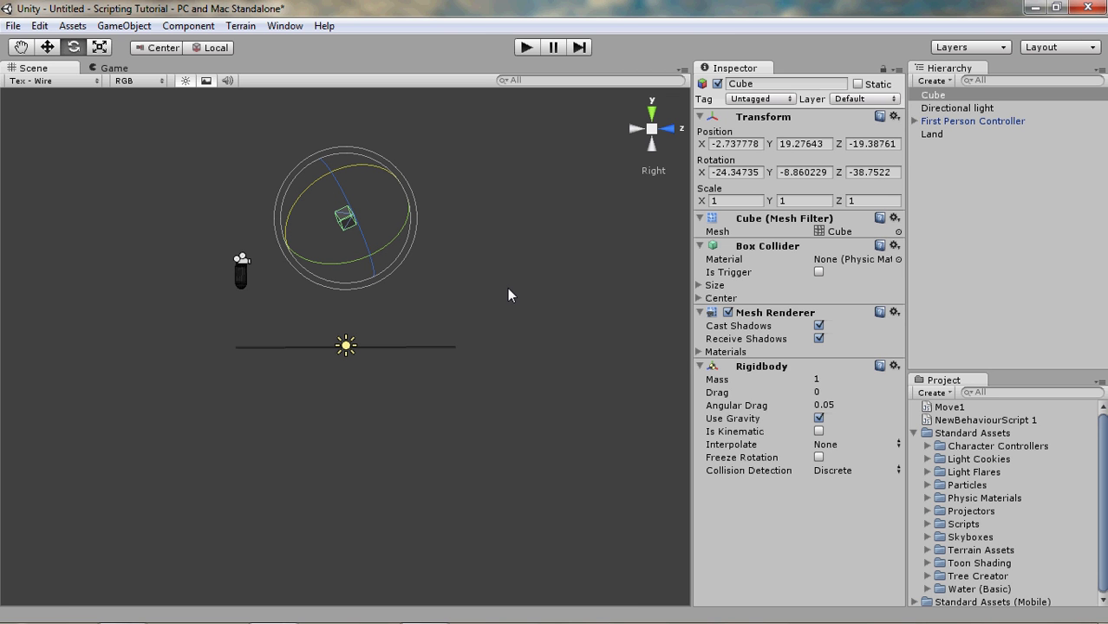
click(525, 47)
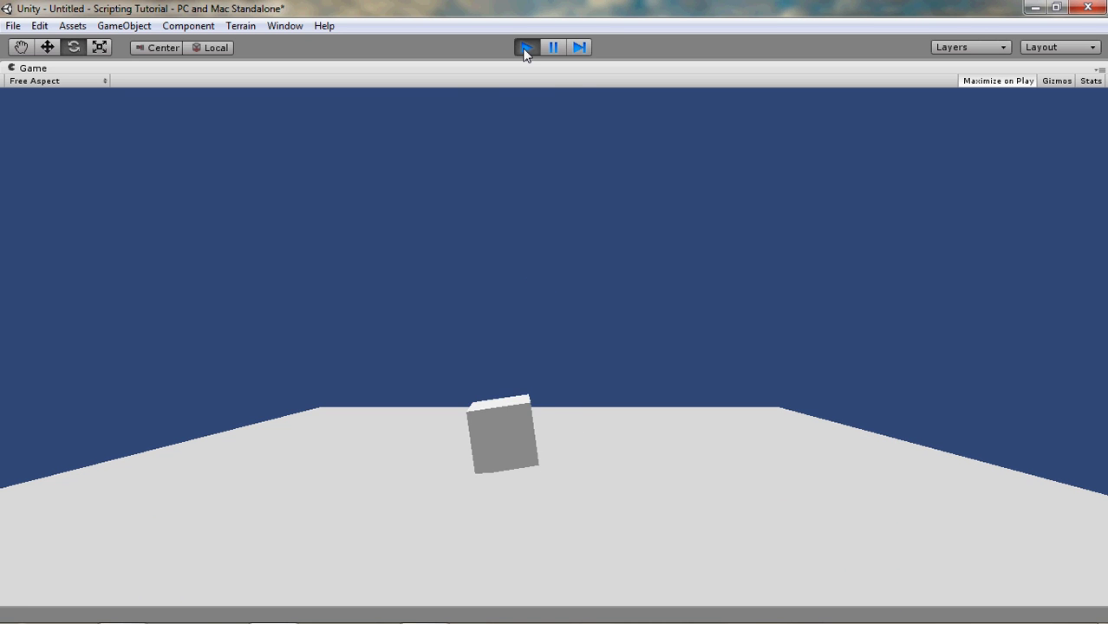
click(525, 48)
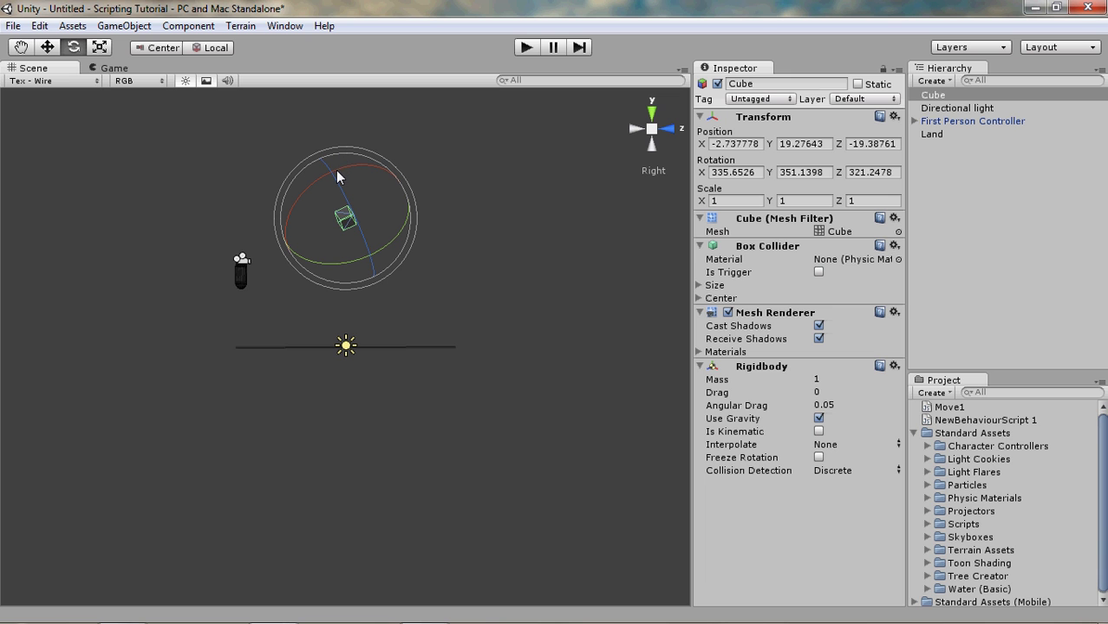
Step: Tilt the cube slightly further to about -31° on X, -2° on Y and -42° on Z, and duplicate it twice in place
drag(323, 176, 306, 191)
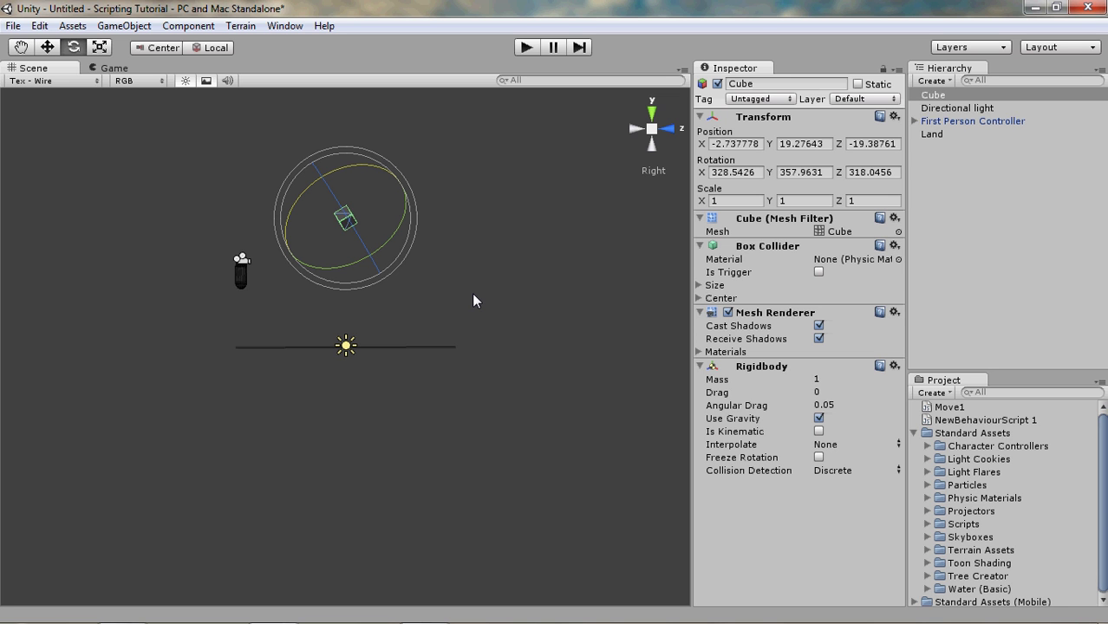
key(ctrl+d)
key(ctrl+d)
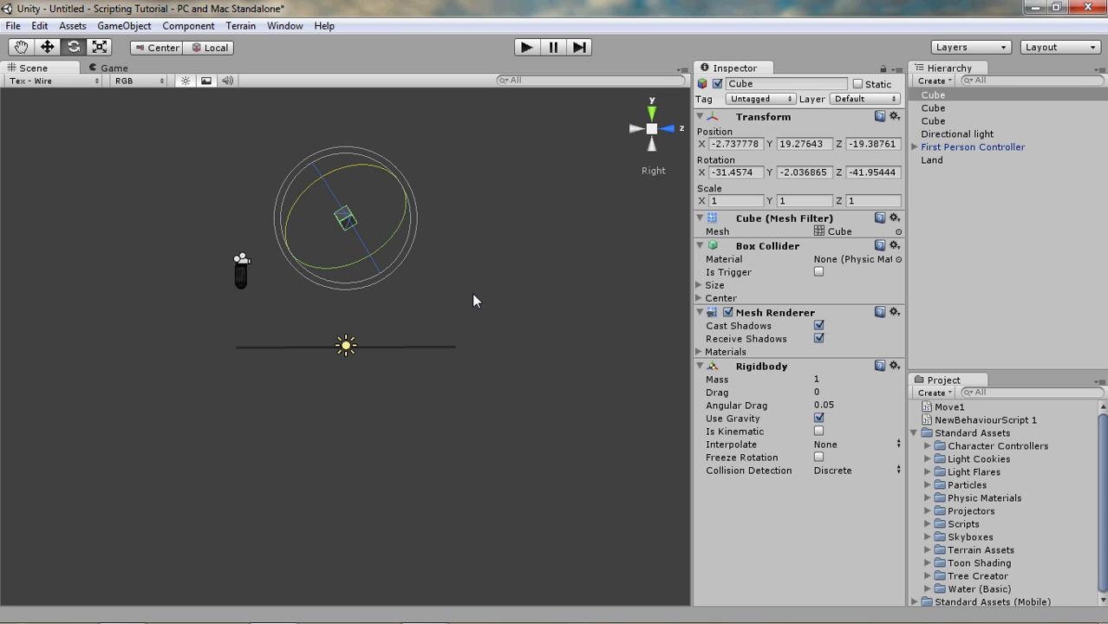
Step: Rename the two duplicated cubes as Cube2 and Cube3
click(945, 97)
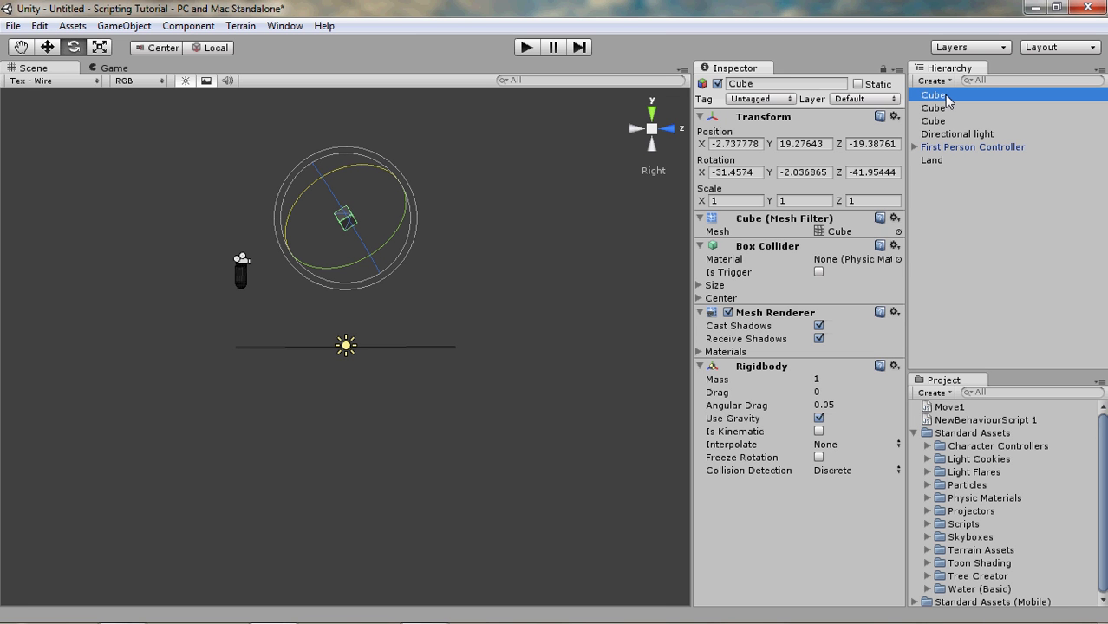
click(949, 97)
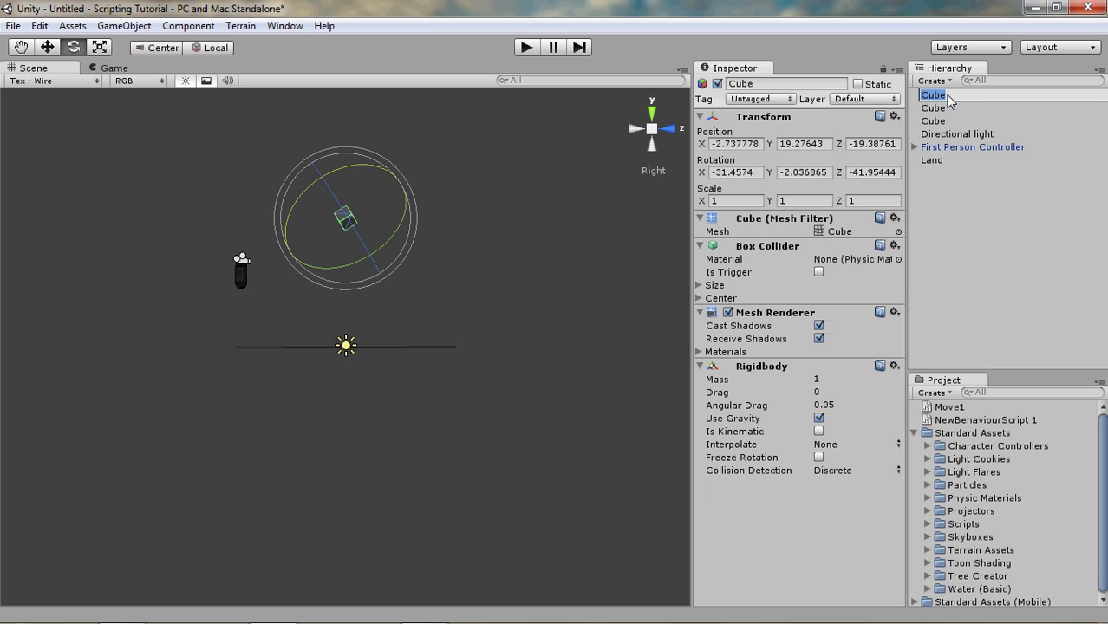
key(End)
text(2)
key(Return)
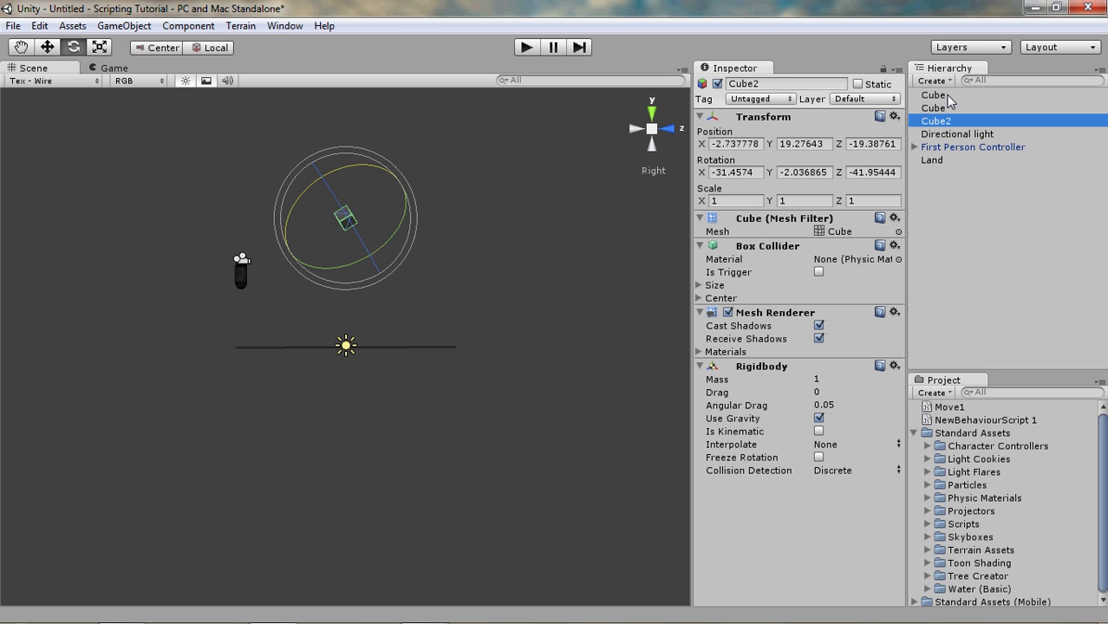
right_click(947, 98)
click(983, 165)
key(End)
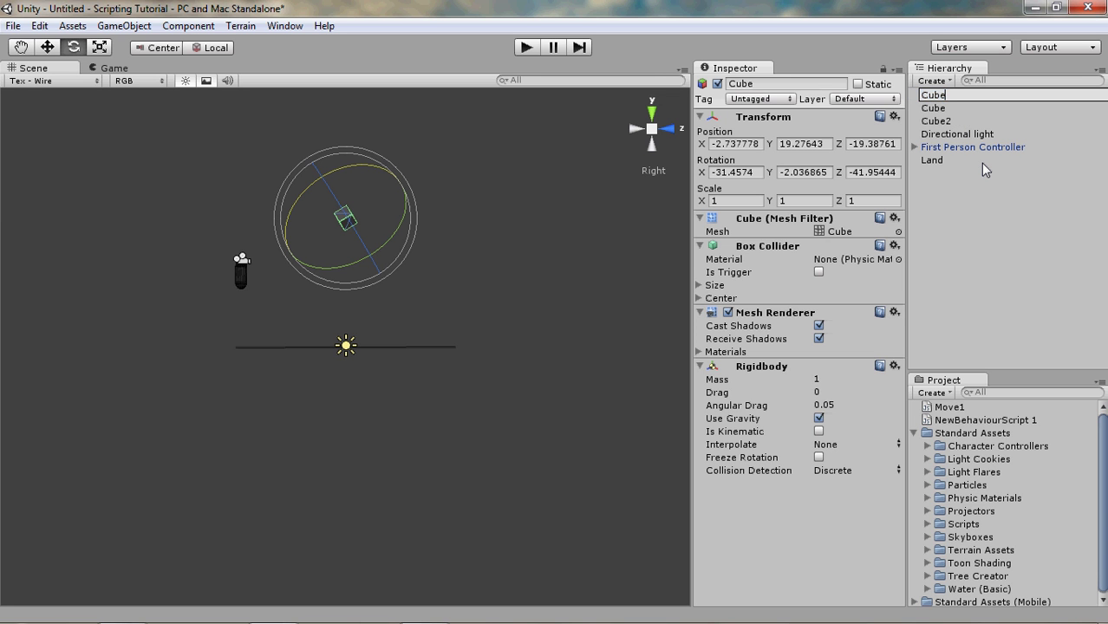
text(3)
key(Return)
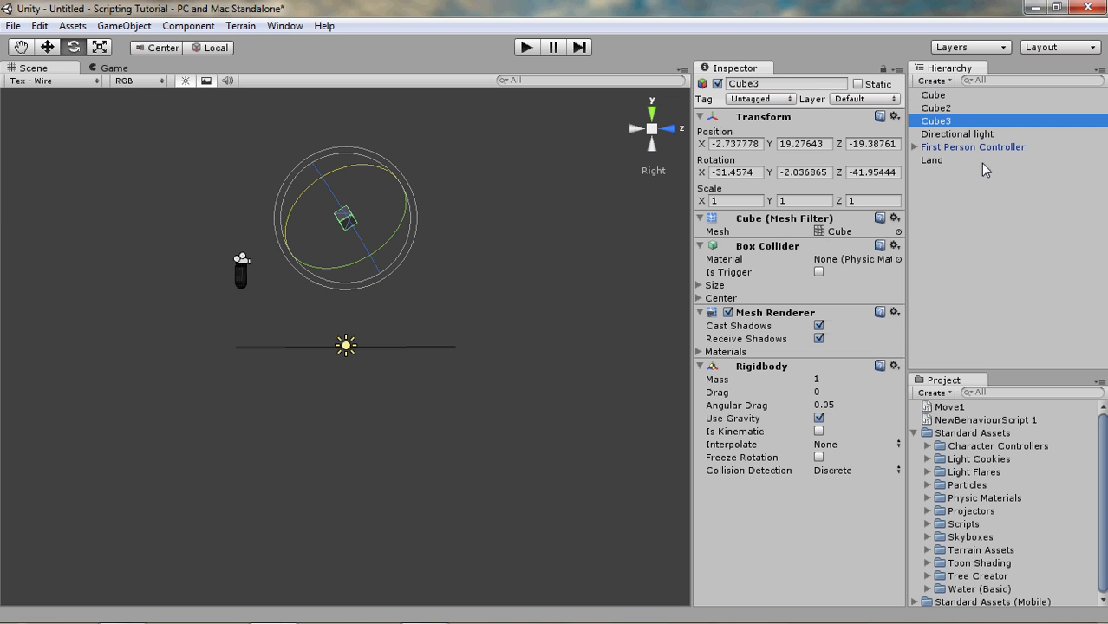
Step: Rename the original cube as Cube1
click(941, 97)
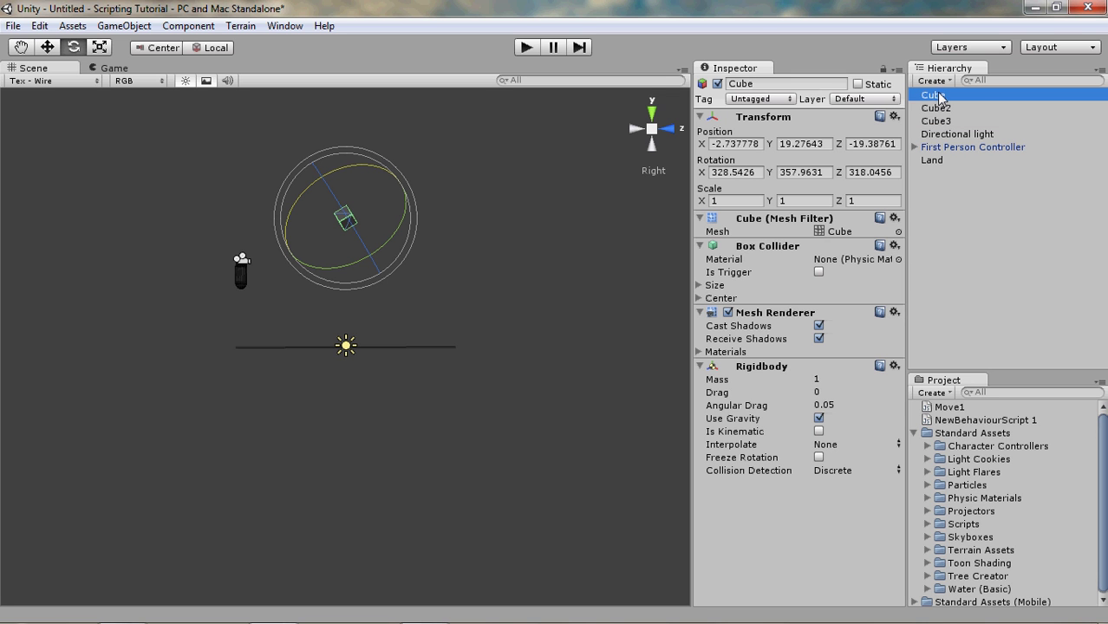
click(942, 96)
key(End)
text(1)
key(Return)
Step: Separate the overlapping cubes by moving Cube3 to about (-2.79, 20.20, -17.87) and Cube2 to about (-1.23, 20.68, -20.19)
click(945, 108)
click(944, 121)
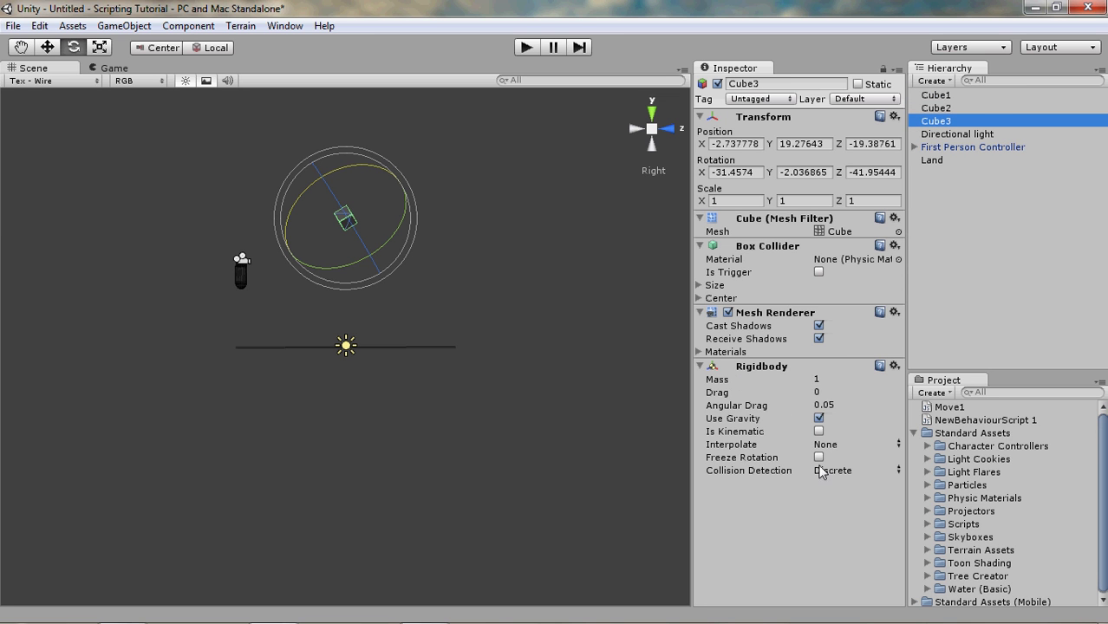
click(944, 107)
click(943, 95)
click(943, 121)
key(f)
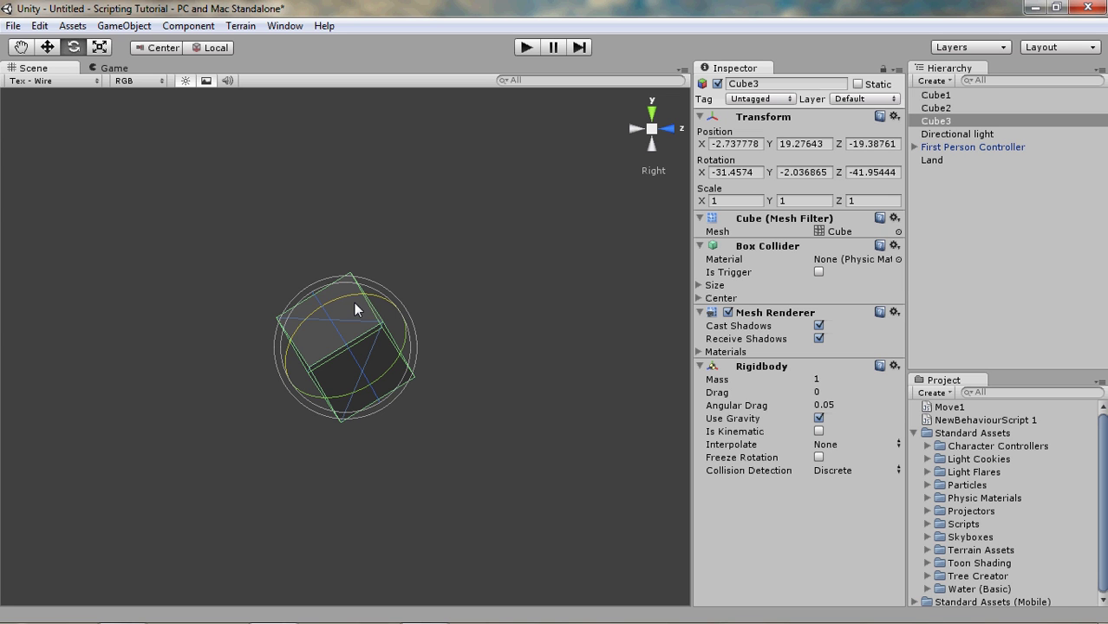
scroll(354, 305, down, 5)
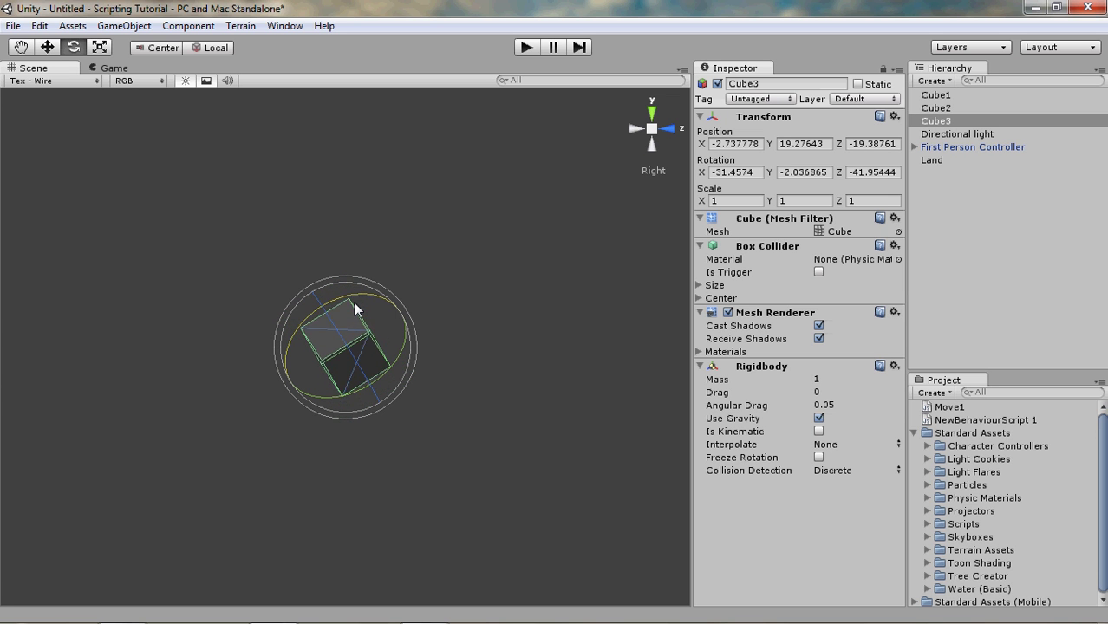
scroll(355, 309, down, 2)
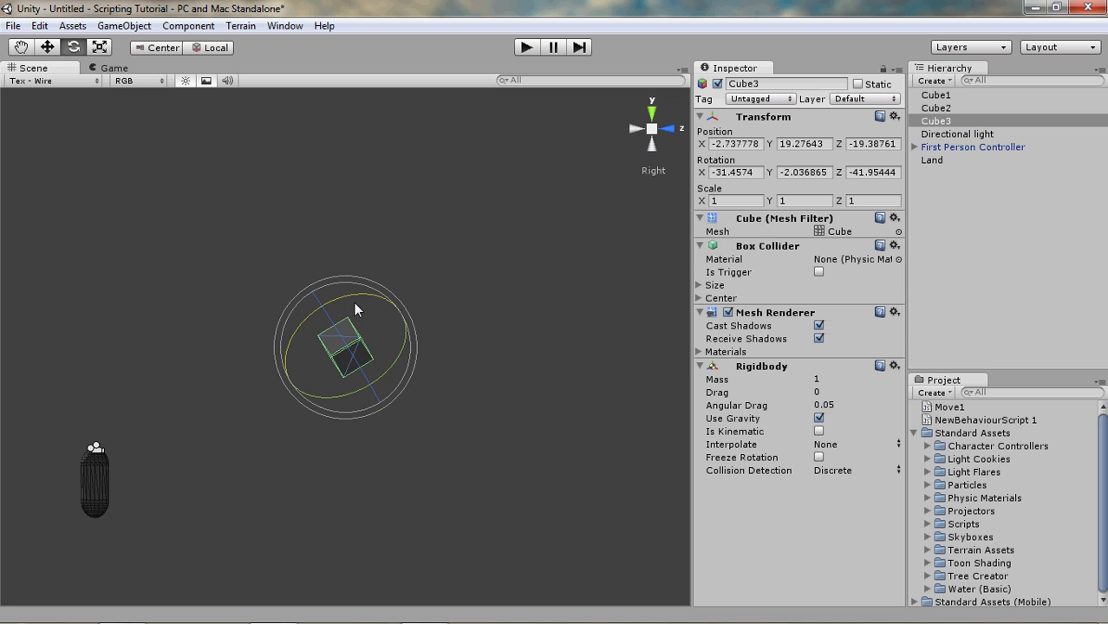
key(w)
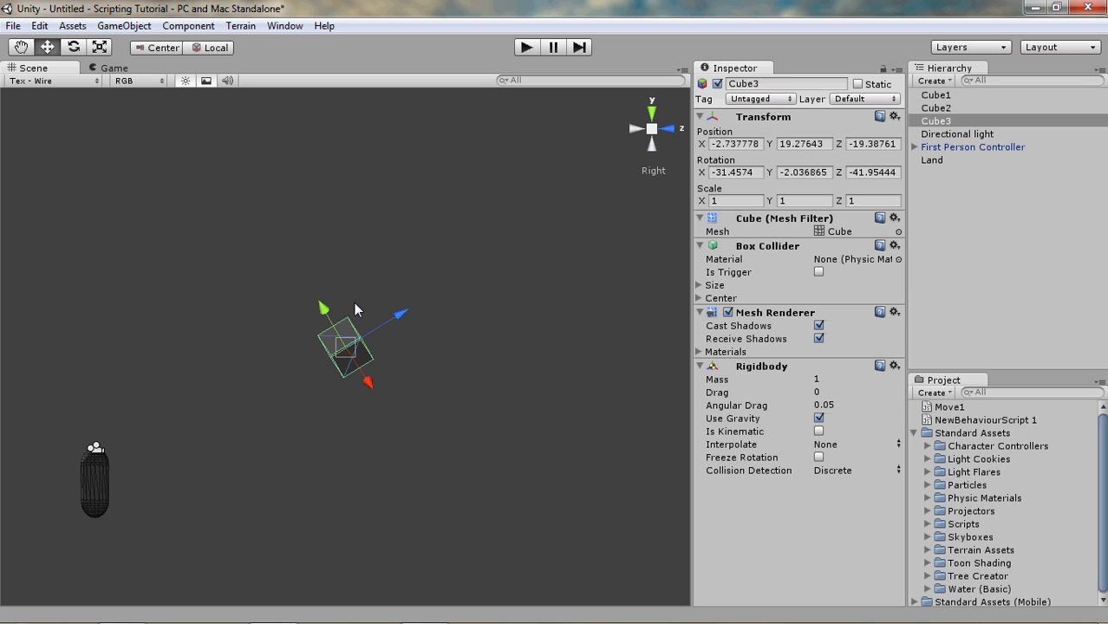
drag(399, 320, 456, 284)
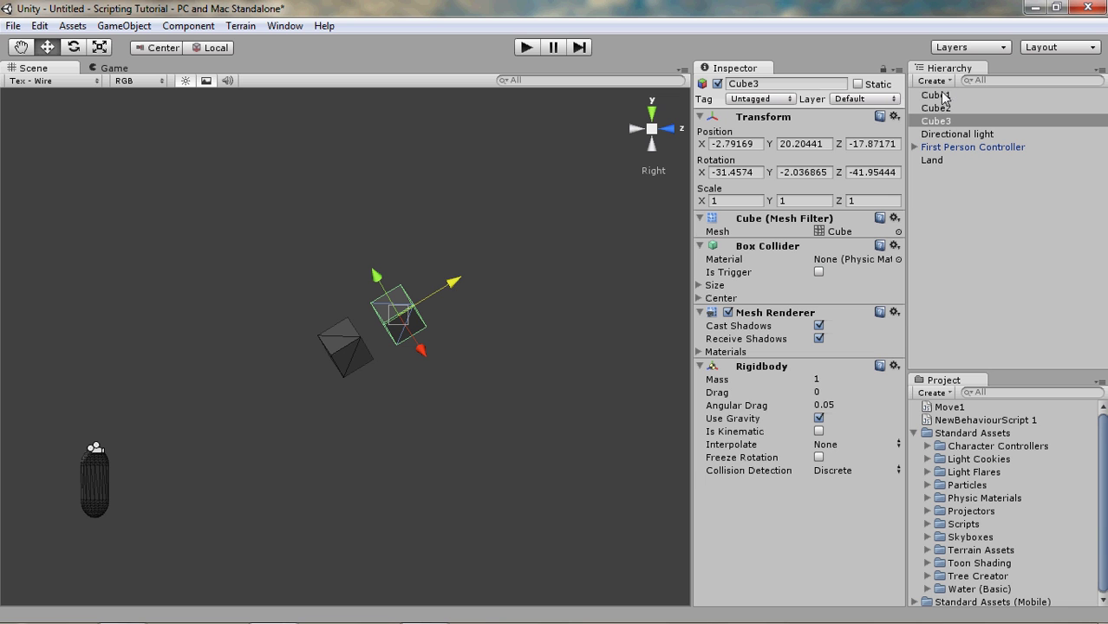
click(337, 344)
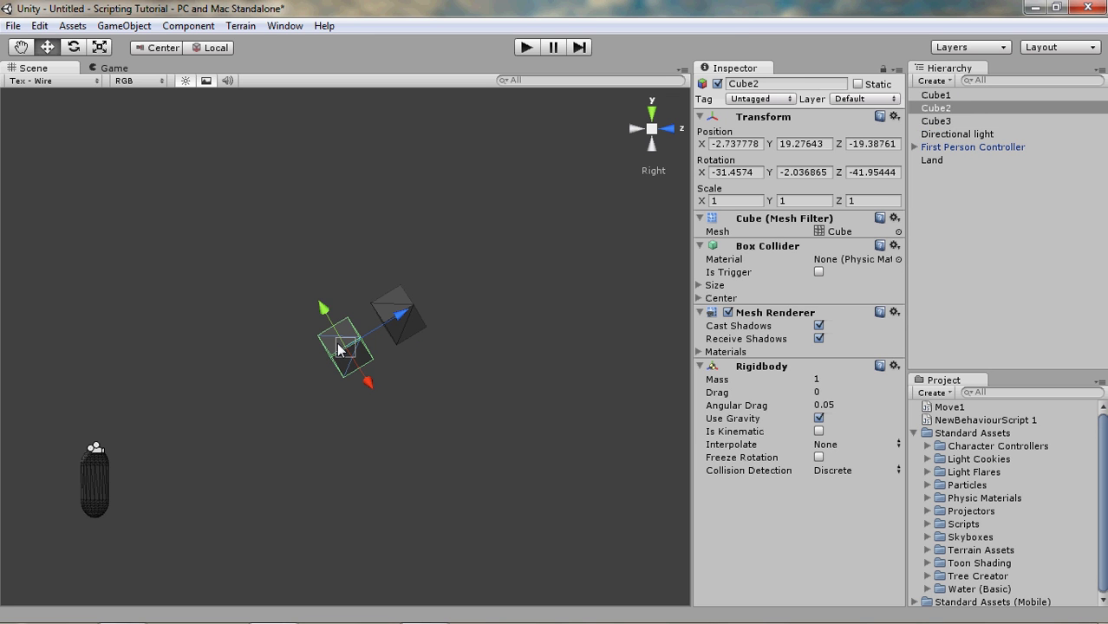
drag(320, 307, 280, 267)
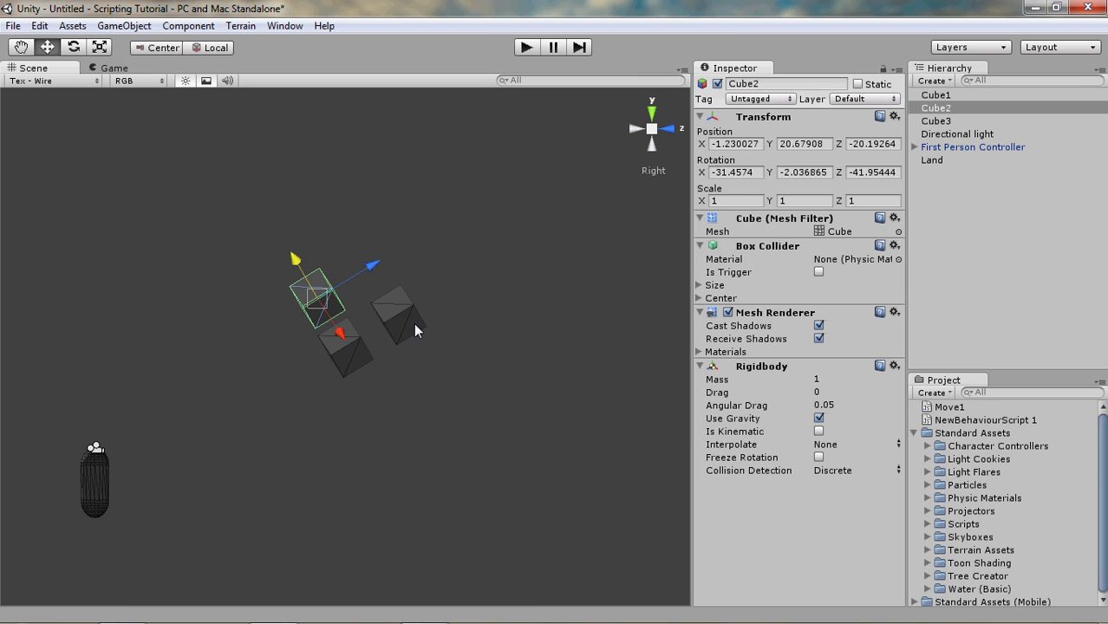
Step: Rotate Cube2 in the top view to about -55° on X, 51° on Y and -80° on Z
click(649, 119)
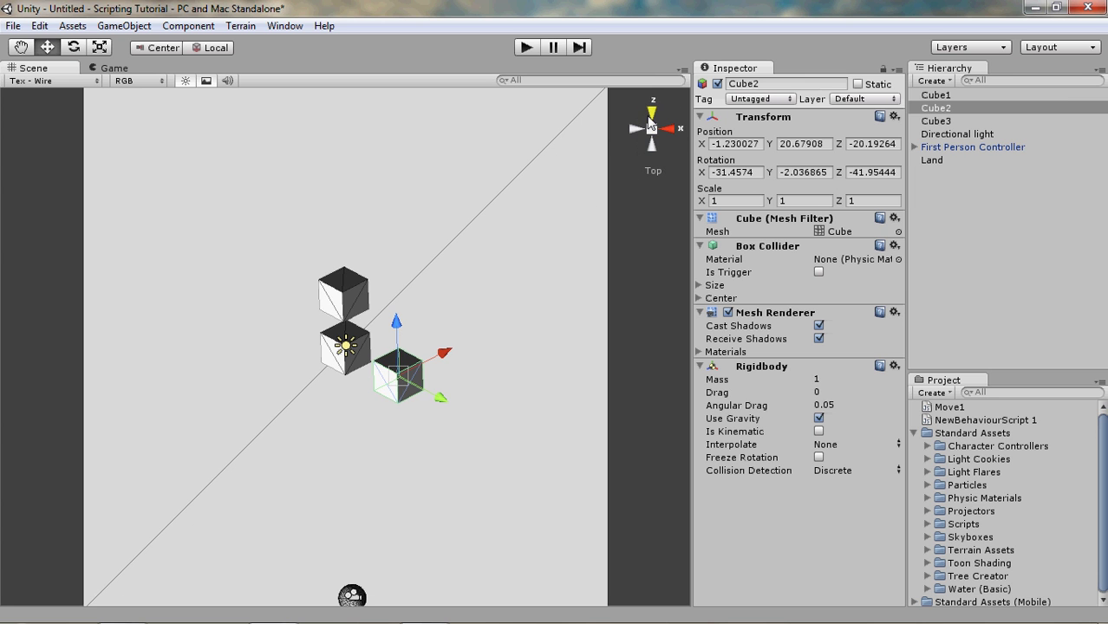
scroll(523, 240, down, 3)
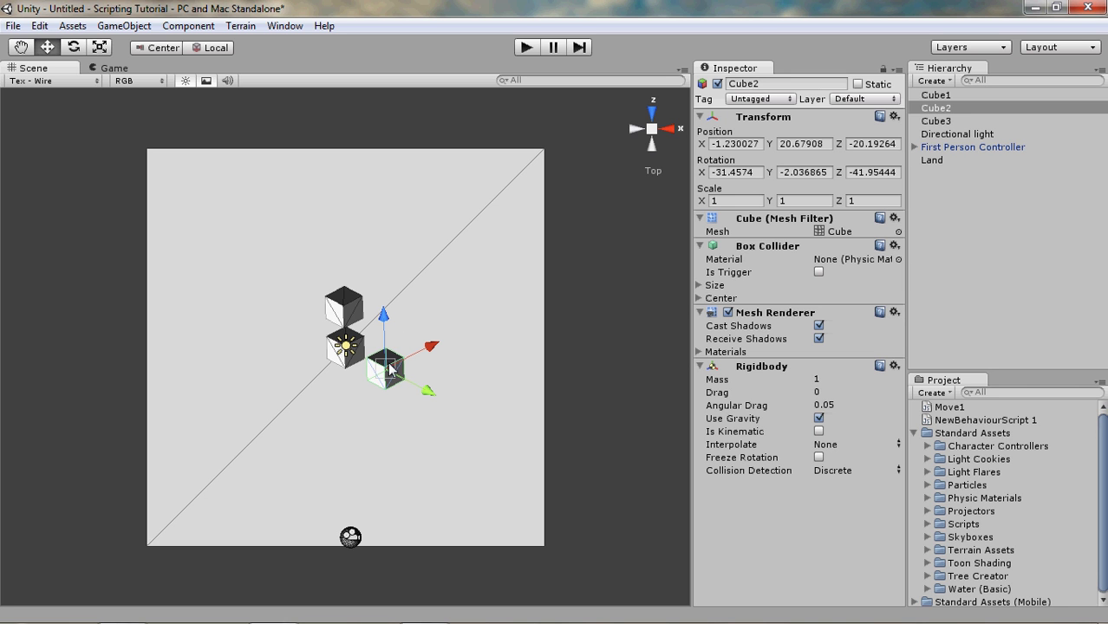
key(r)
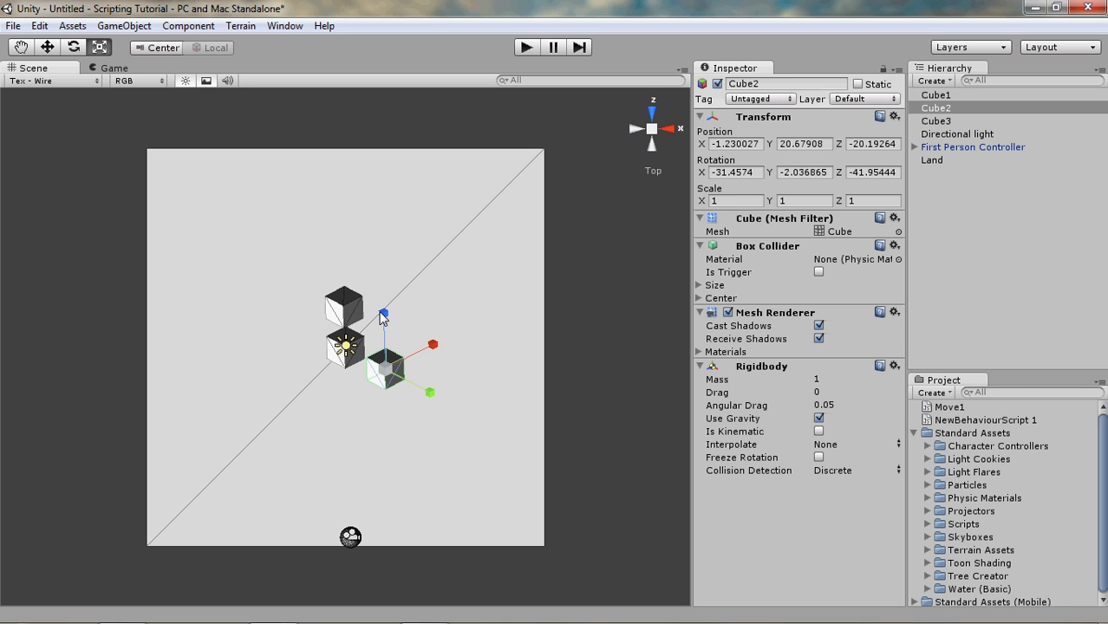
key(e)
drag(381, 319, 416, 347)
Step: Rotate Cube3 to about -8° on X, -21° on Y and 46° on Z
click(341, 304)
drag(349, 286, 320, 249)
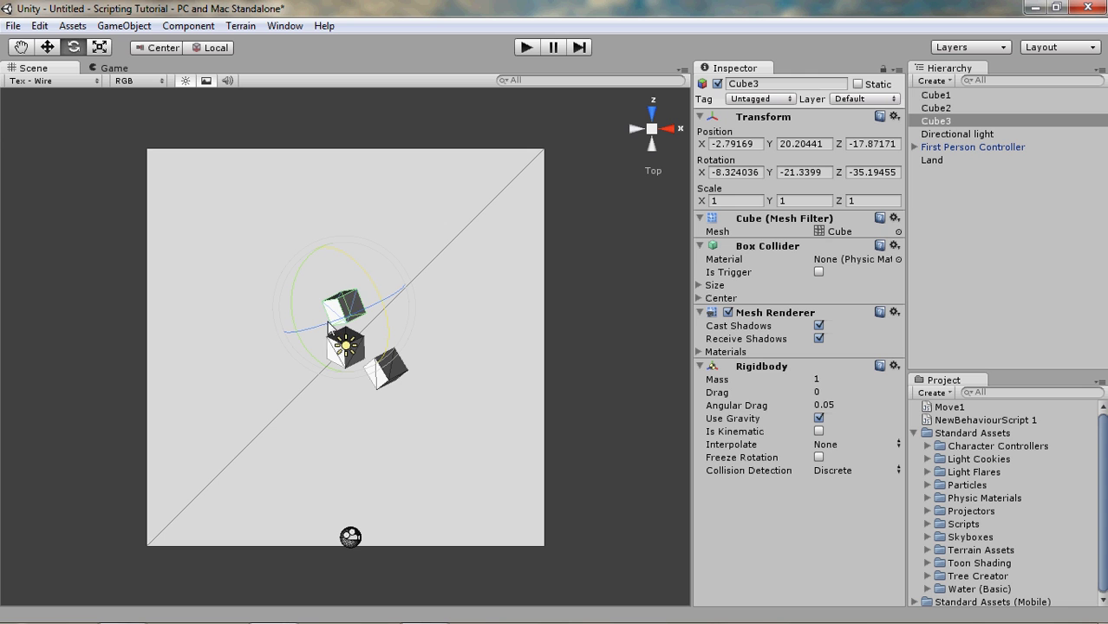
drag(329, 326, 150, 321)
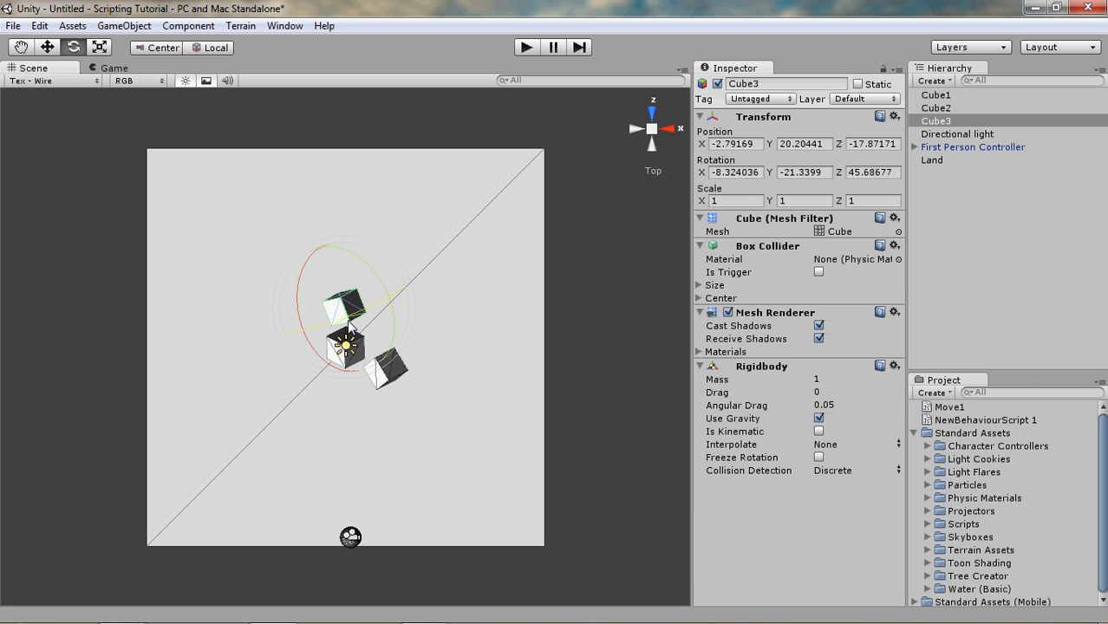
Step: Raise Cube2 and shift it over the other two cubes, to about (-2.67, 22.34, -18.50), checking its placement from the side
click(667, 128)
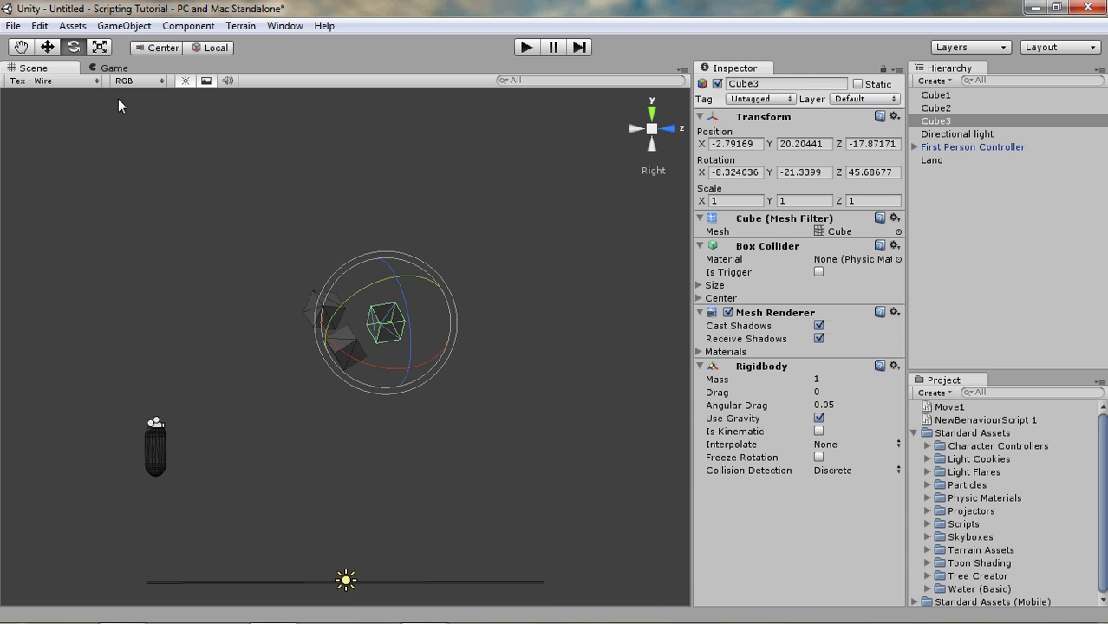
key(w)
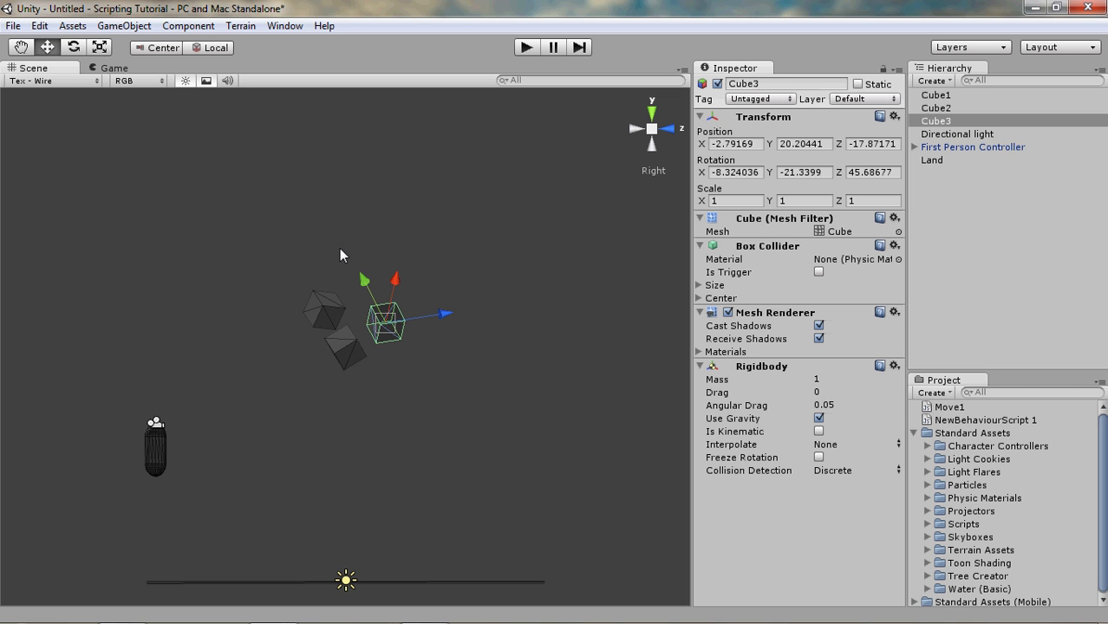
click(327, 306)
drag(345, 260, 394, 224)
click(652, 129)
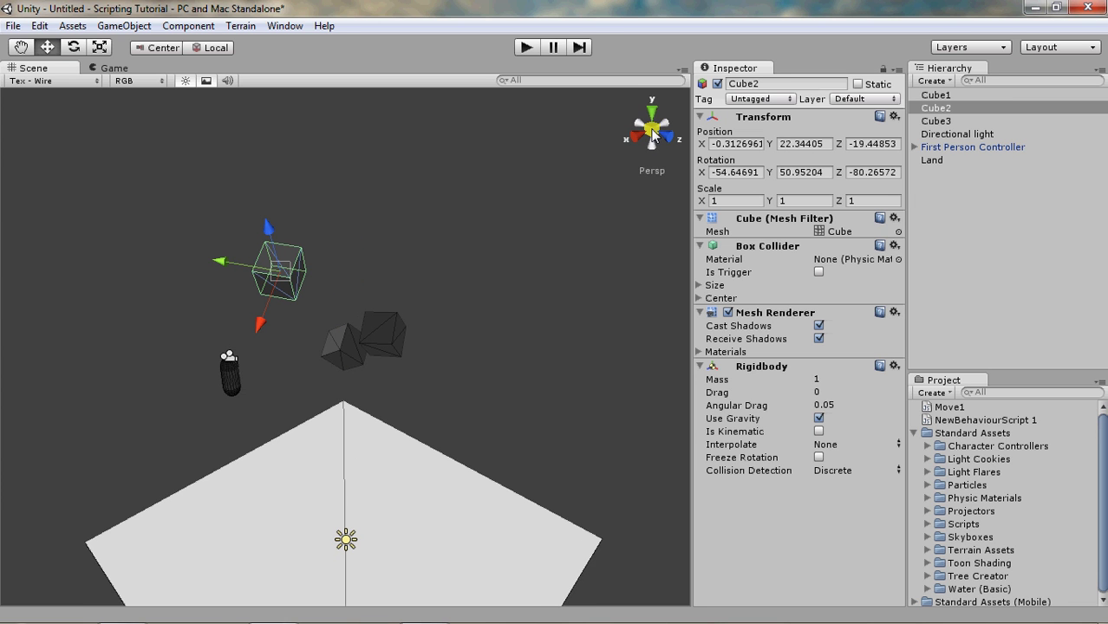
click(652, 115)
drag(408, 353, 345, 332)
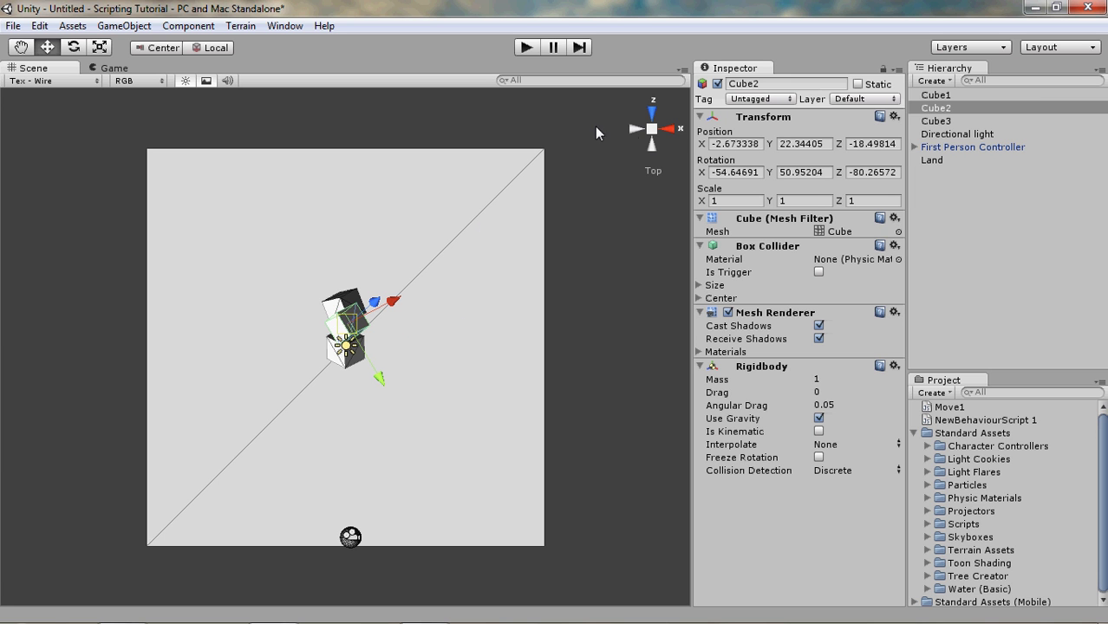
click(674, 128)
click(672, 128)
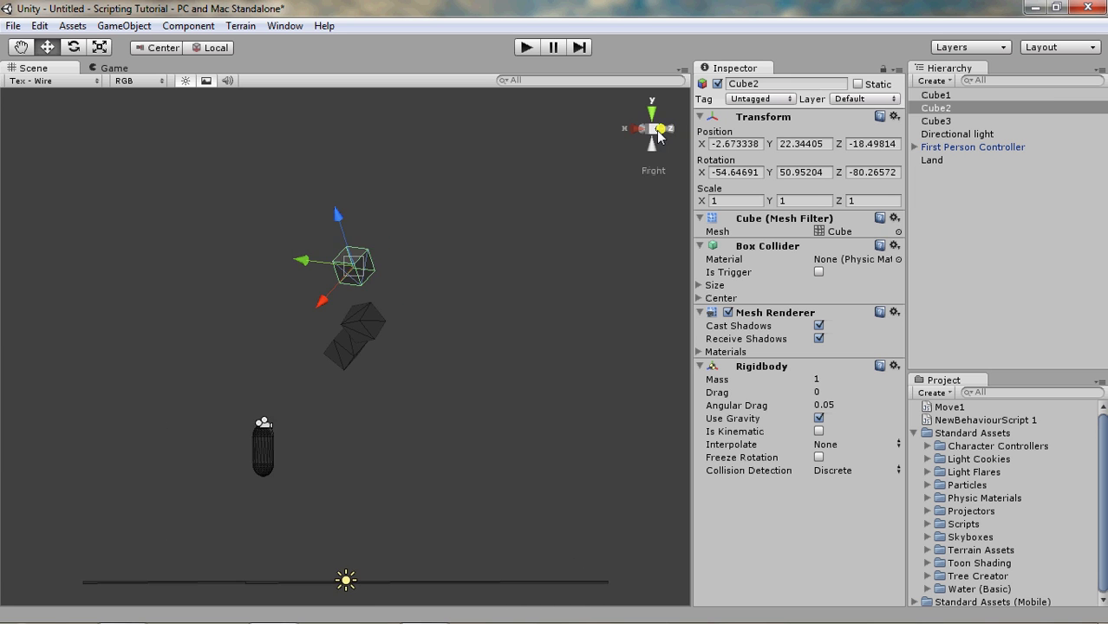
Step: Check the cubes from the right side view, run the scene to watch them fall onto the platform and stop it
click(671, 130)
click(667, 130)
click(667, 130)
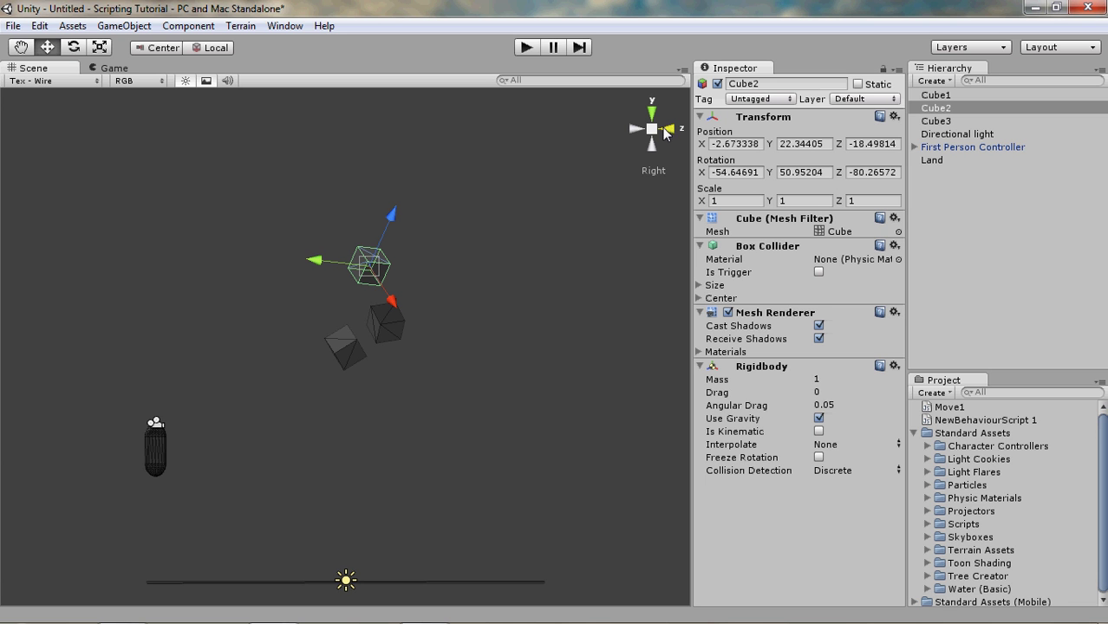
click(526, 49)
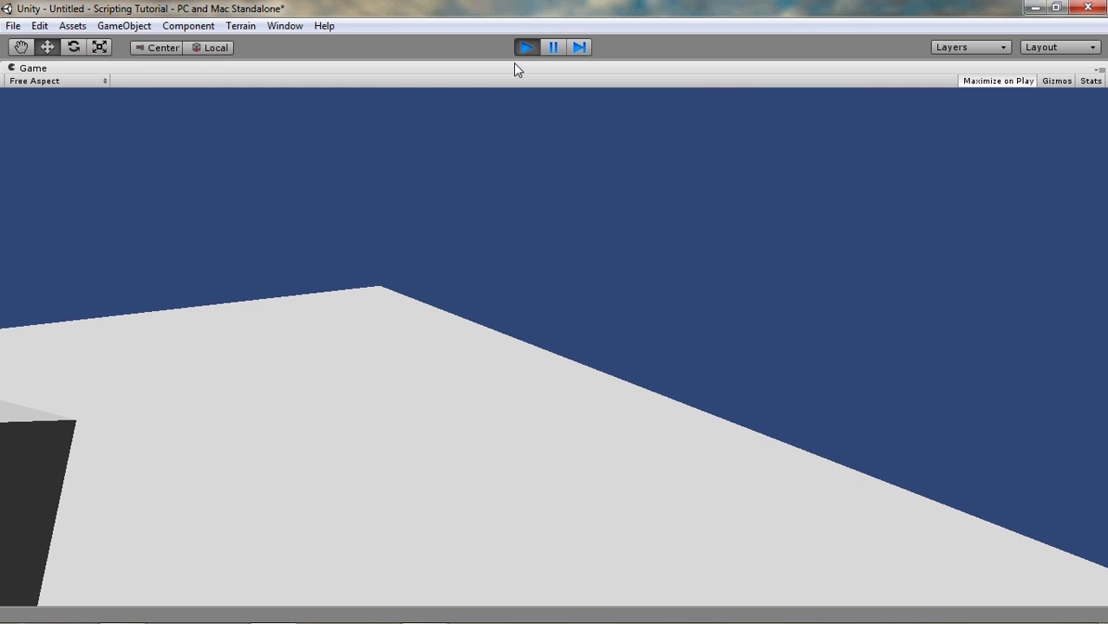
click(525, 47)
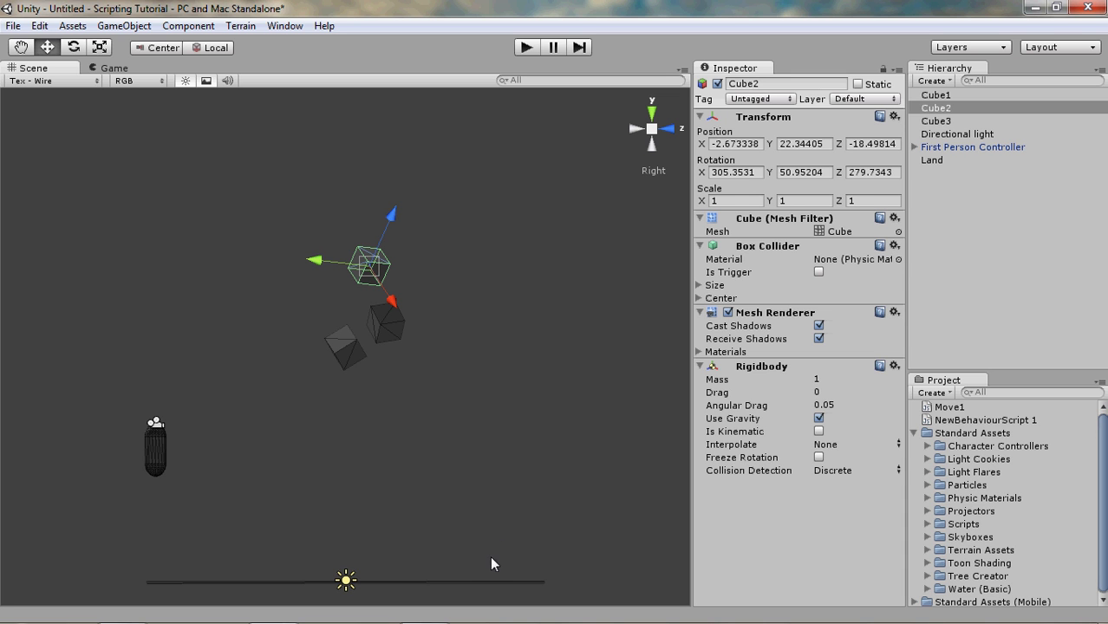
Step: Assign the Bouncy physic material from the Standard Assets to the Land platform's Box Collider
click(473, 581)
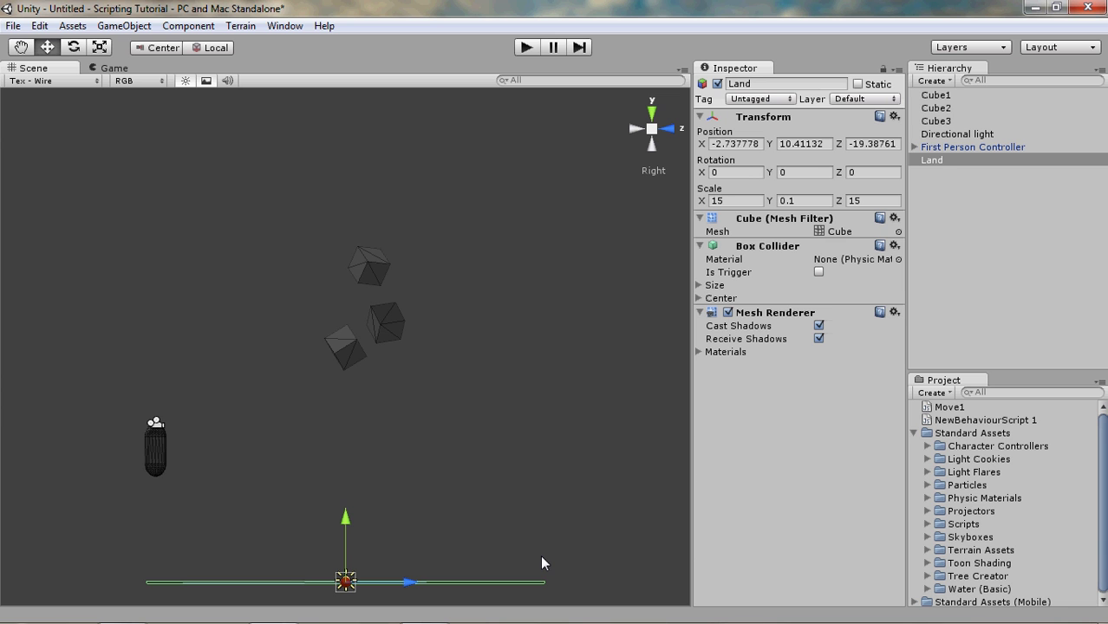
click(345, 350)
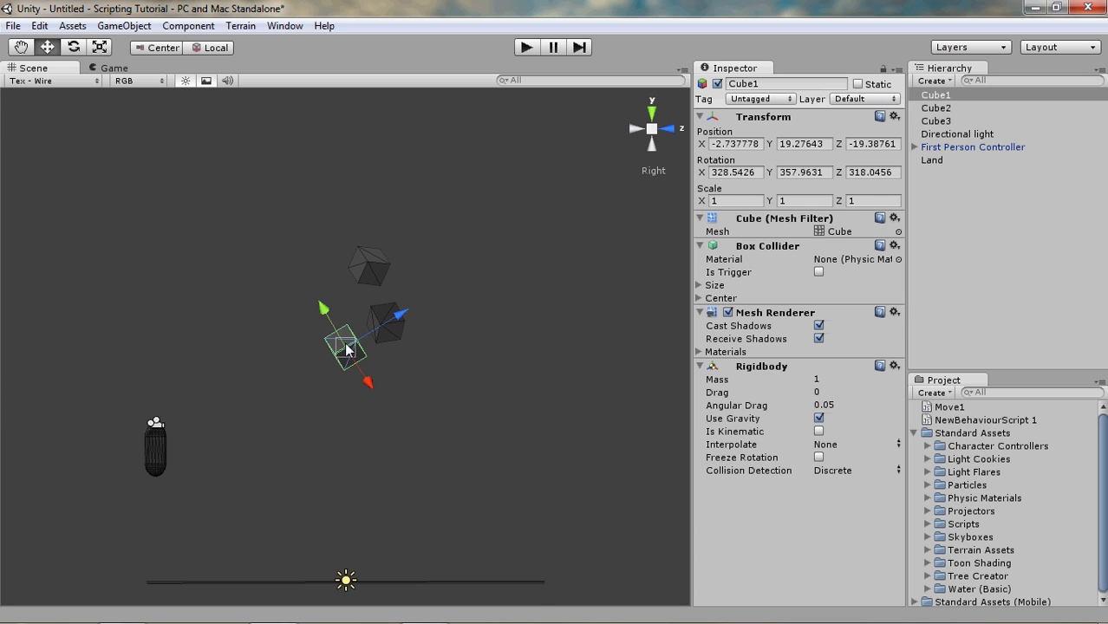
click(374, 584)
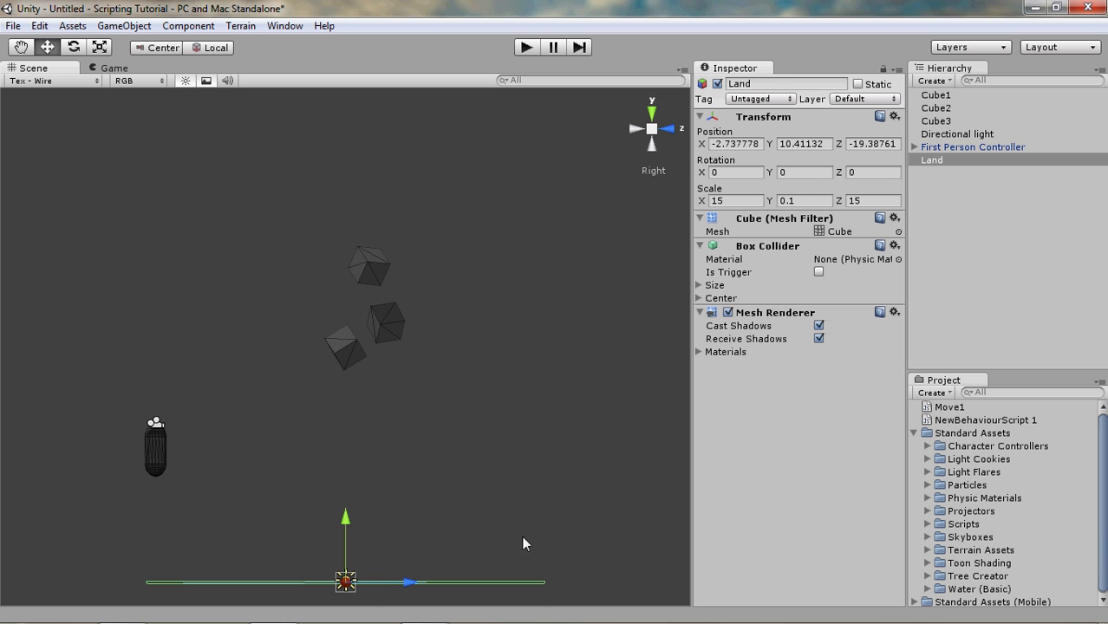
click(926, 497)
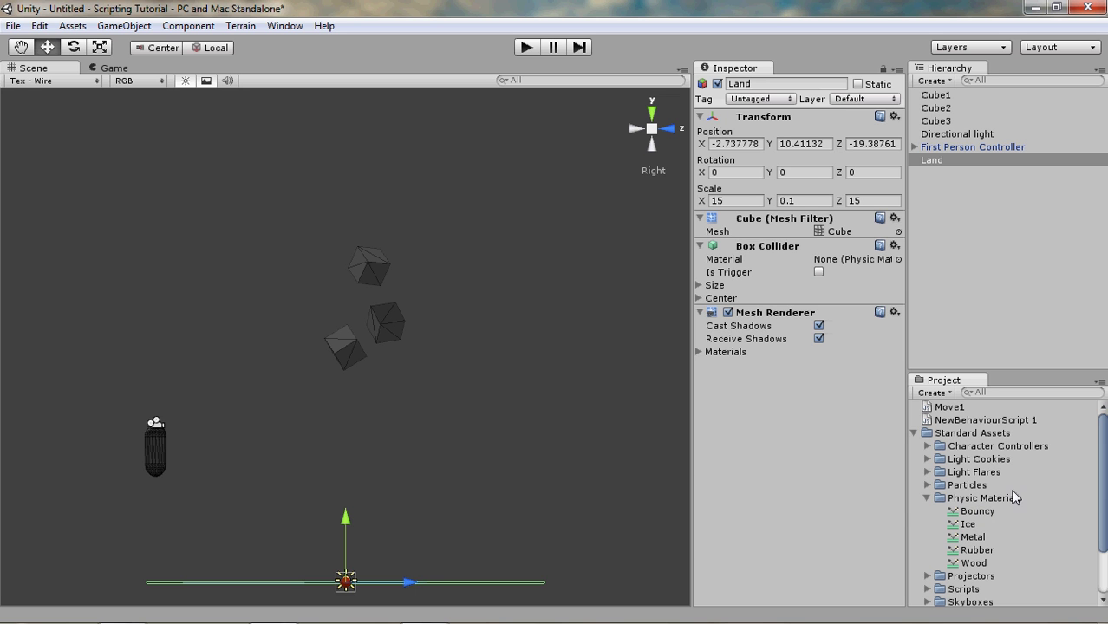
click(977, 511)
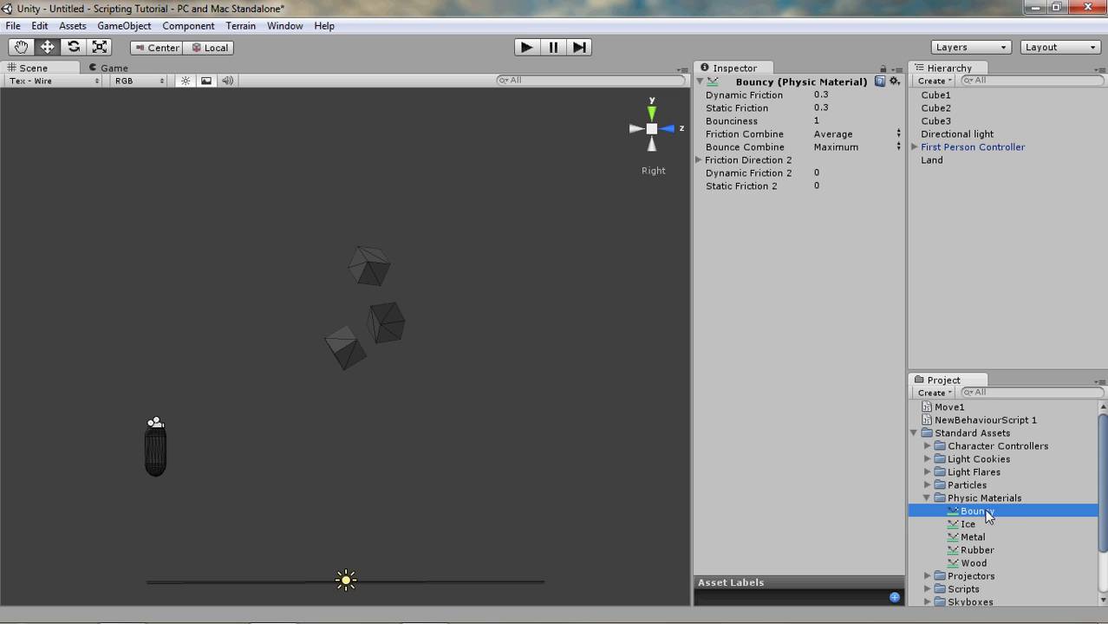
drag(989, 515, 428, 581)
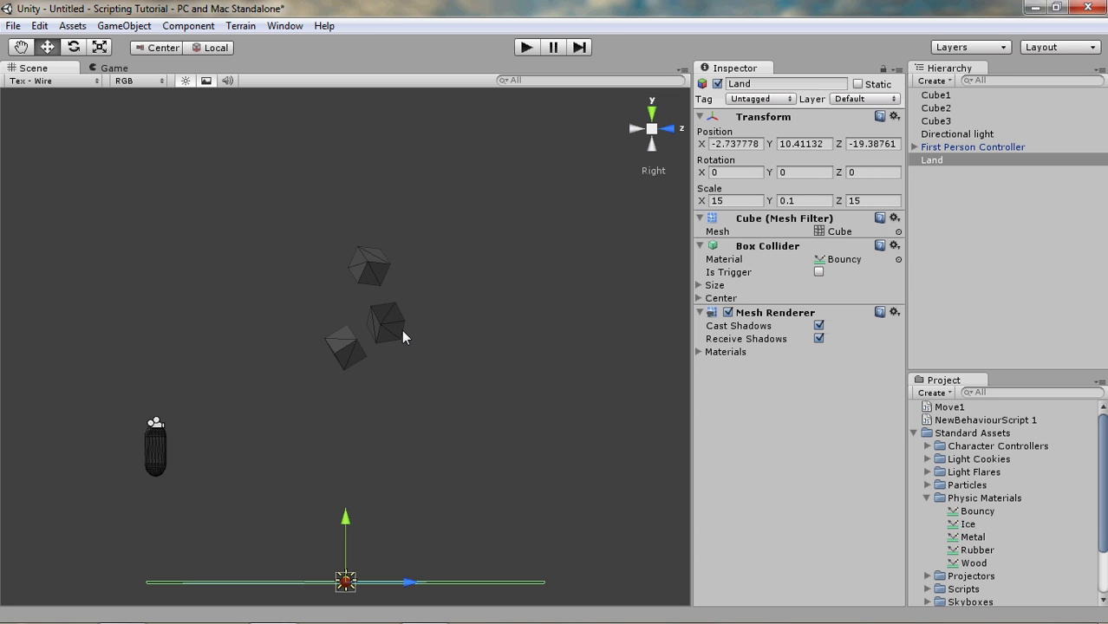
Step: Run the scene to test the cubes on the bouncy platform, stop it and select the First Person Controller
click(525, 48)
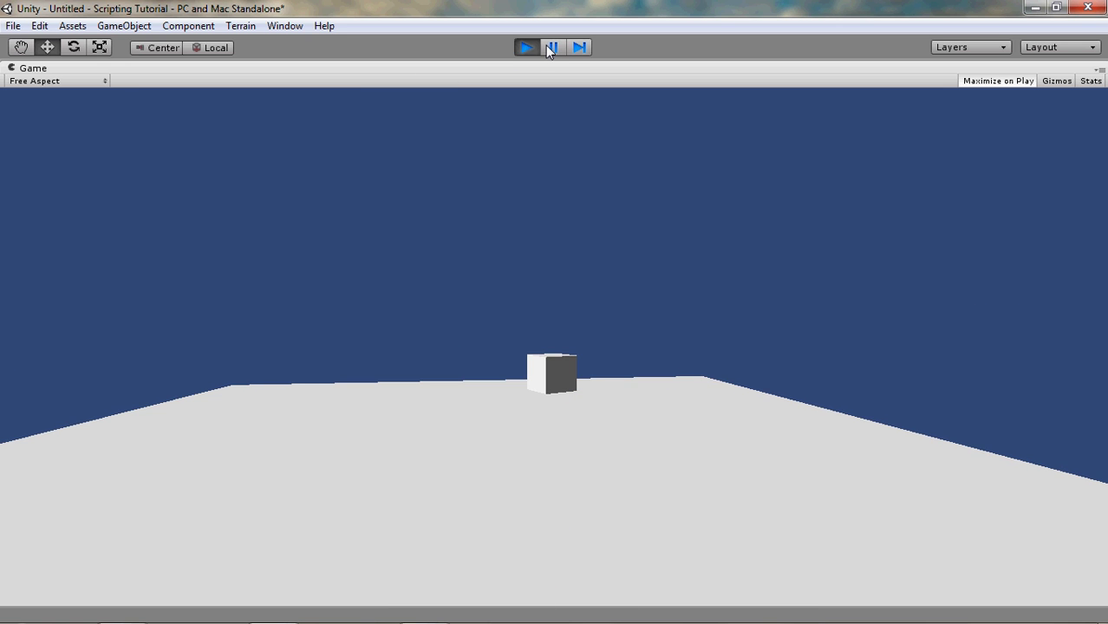
click(526, 47)
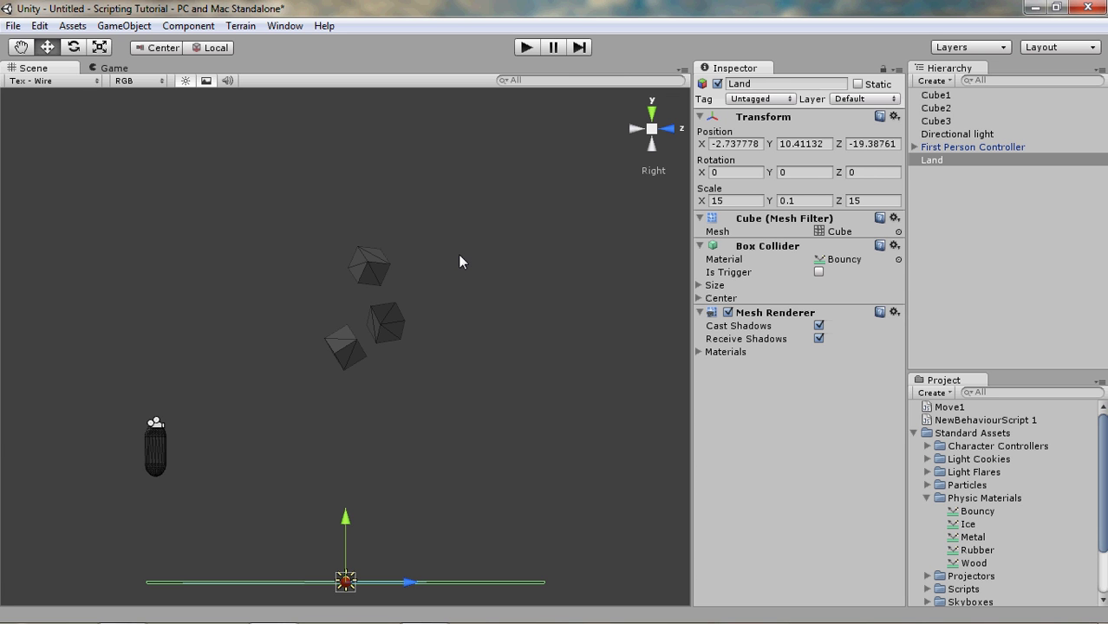
click(157, 447)
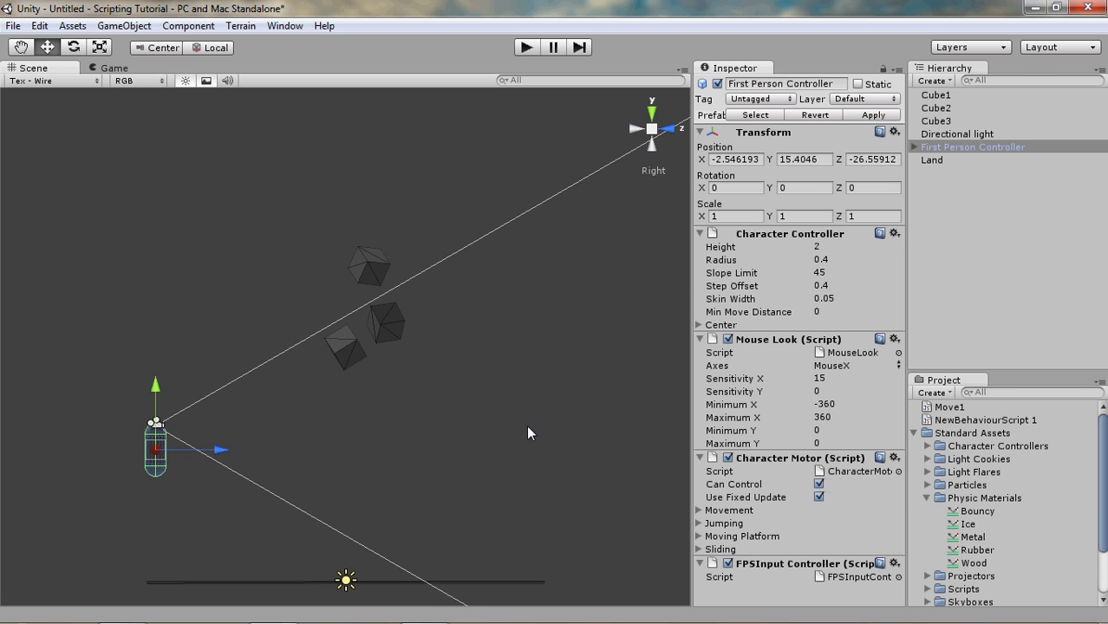